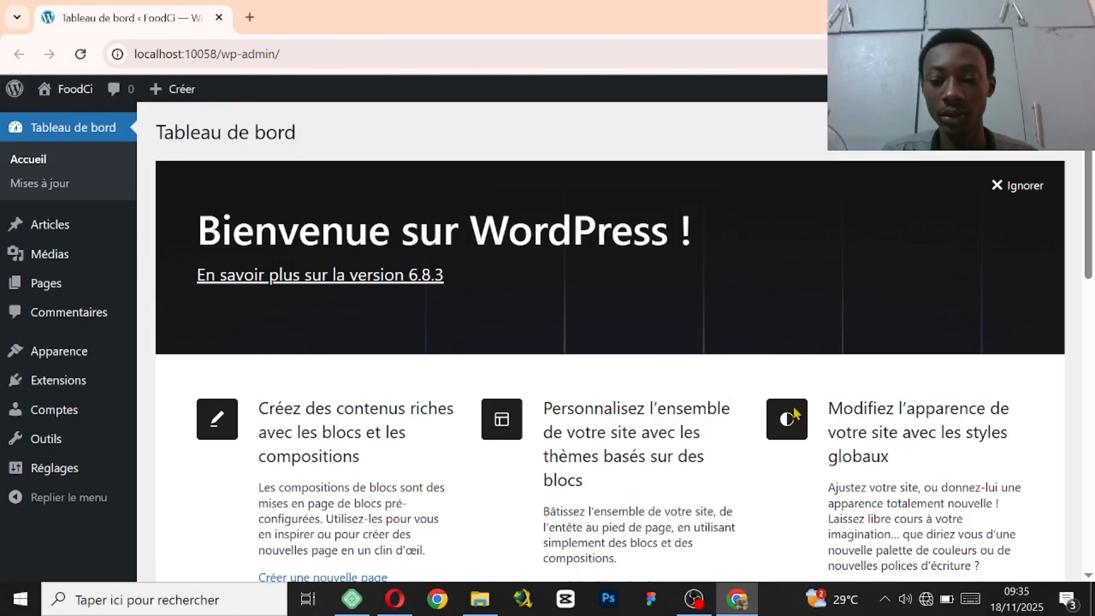
{"action": "left_click", "coordinate": [693, 598]}
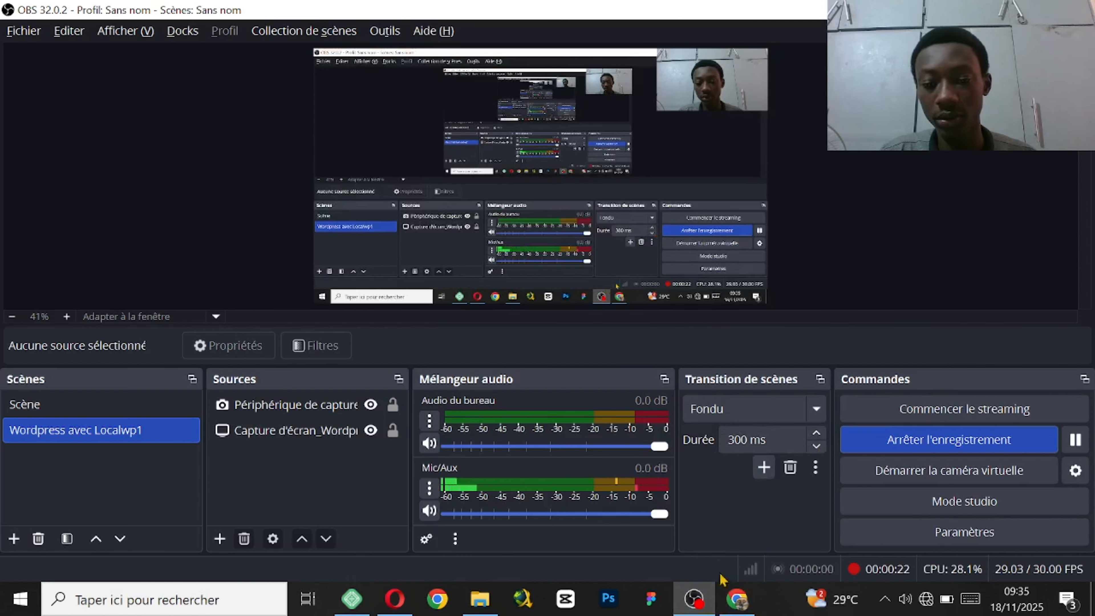
{"action": "left_click", "coordinate": [694, 597]}
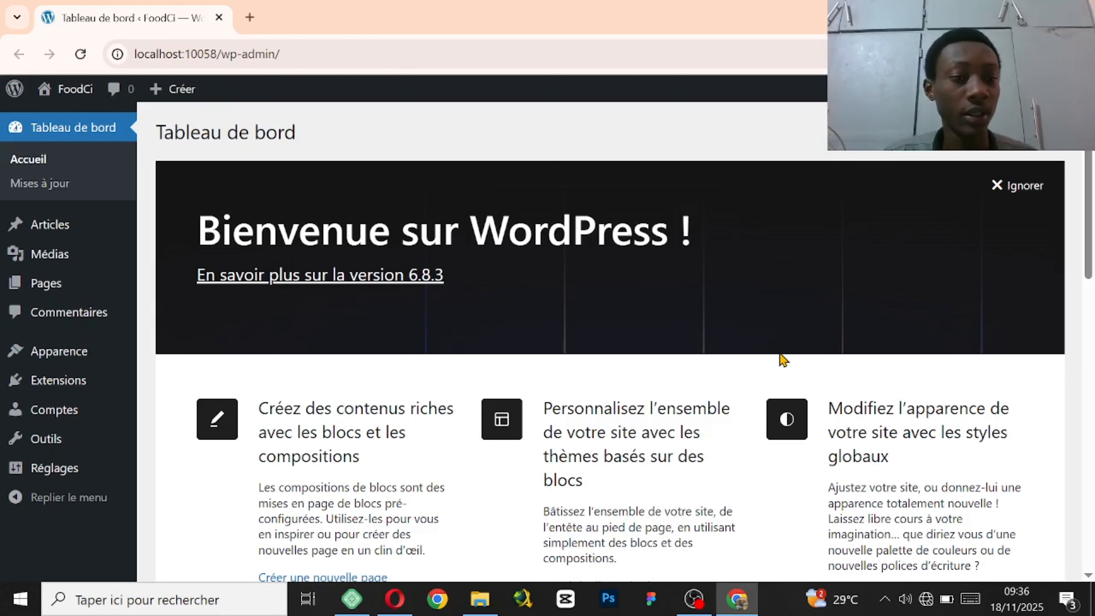
Step: Dismiss the WordPress welcome panel from the dashboard
{"action": "scroll", "coordinate": [749, 314], "scroll_direction": "down", "scroll_amount": 2}
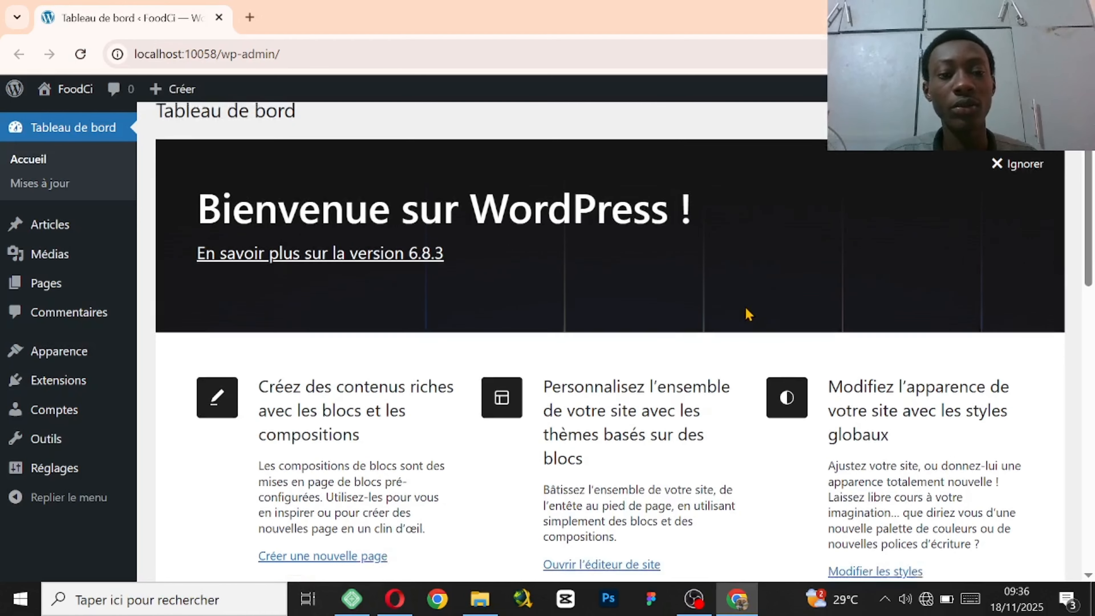
{"action": "scroll", "coordinate": [747, 309], "scroll_direction": "up", "scroll_amount": 2}
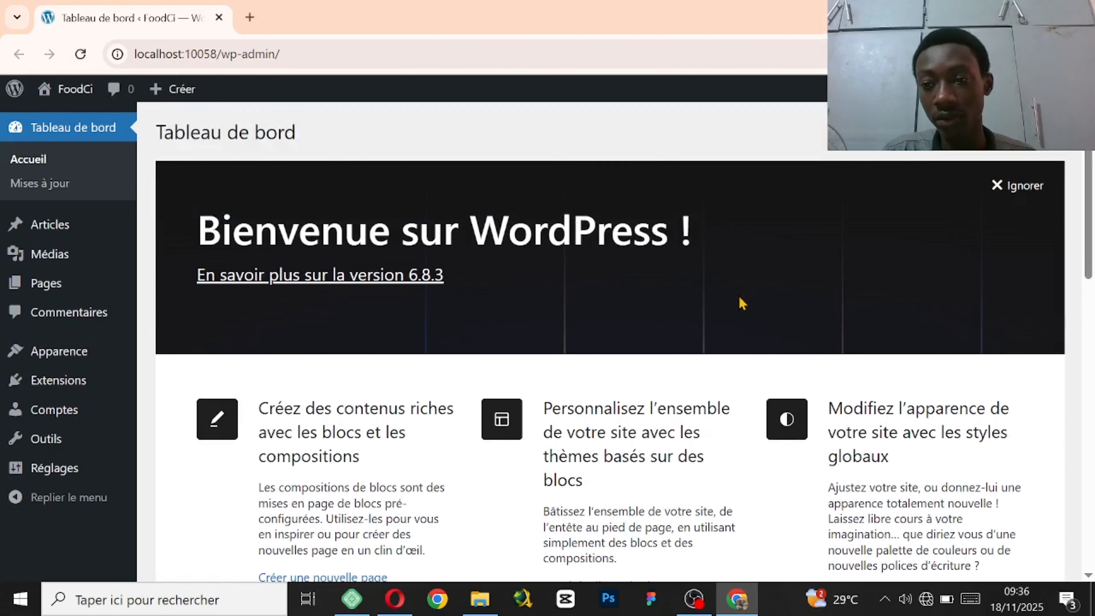
{"action": "left_click", "coordinate": [999, 186]}
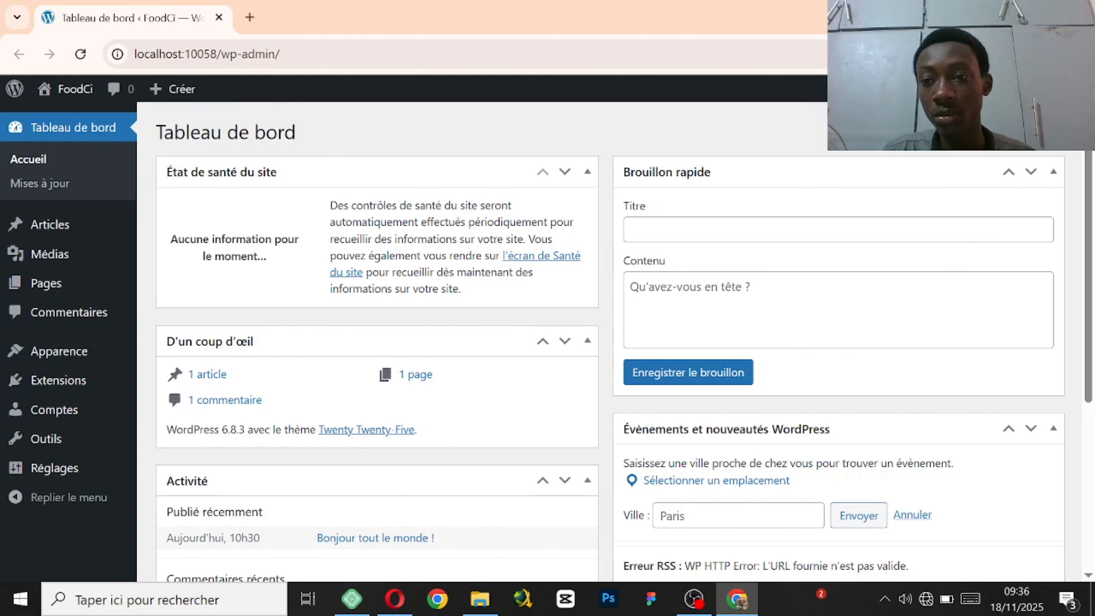
Step: Hide the dashboard's État de santé du site, D'un coup d'œil, Activité, Brouillon rapide and Évènements et nouveautés WordPress blocks, then close the screen options
{"action": "left_click", "coordinate": [928, 114]}
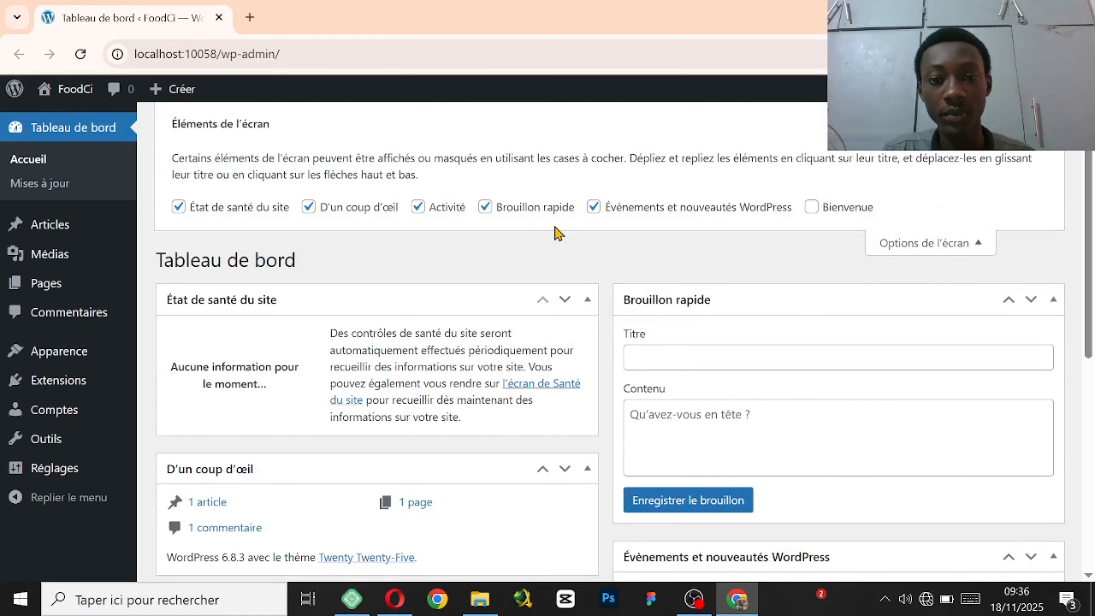
{"action": "left_click", "coordinate": [594, 207]}
{"action": "left_click", "coordinate": [484, 207]}
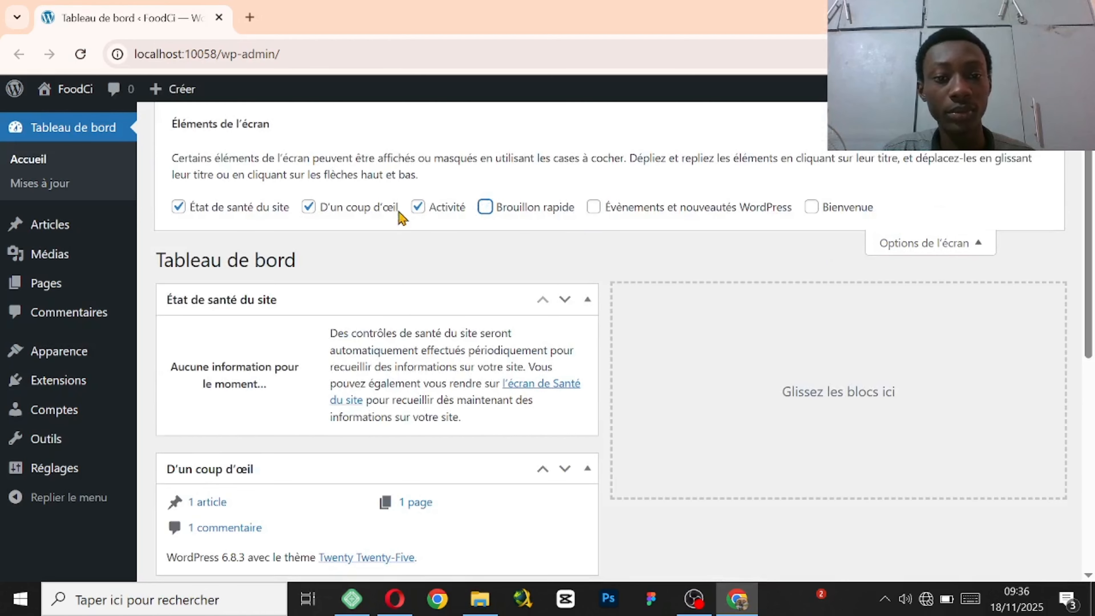
{"action": "left_click", "coordinate": [417, 208]}
{"action": "left_click", "coordinate": [308, 208]}
{"action": "left_click", "coordinate": [178, 207]}
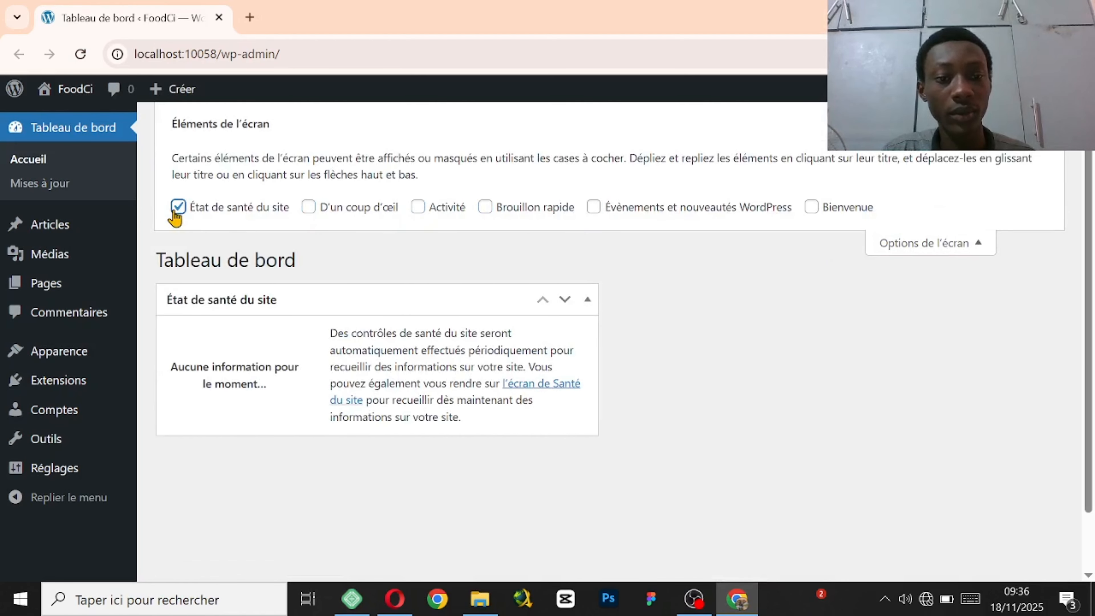
{"action": "left_click", "coordinate": [941, 244]}
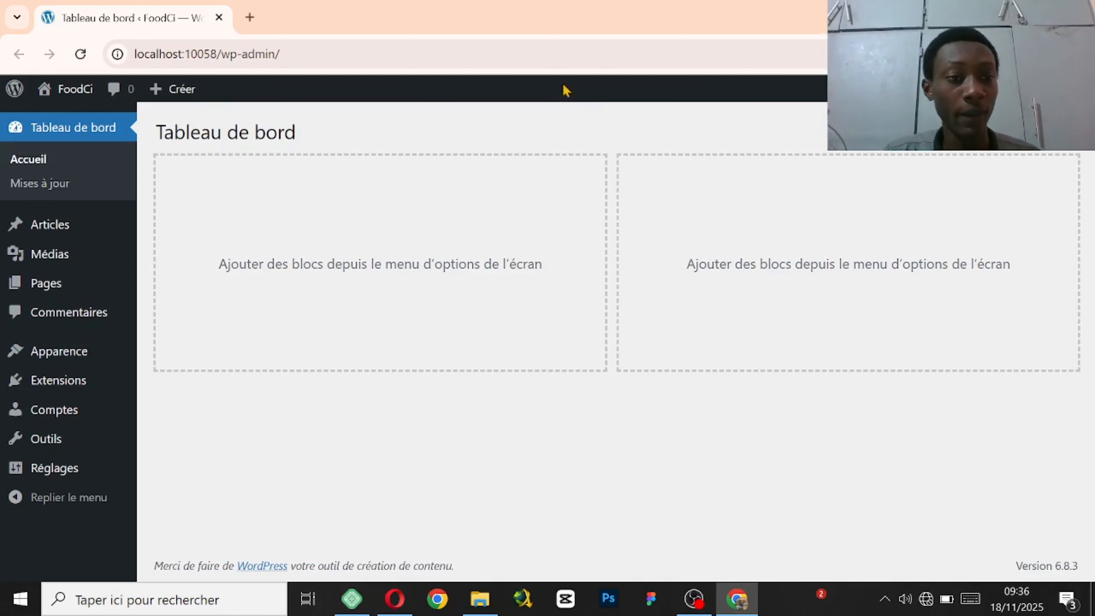
Step: Open the site's general settings and examine the site title, slogan and site icon options
{"action": "left_click", "coordinate": [75, 473]}
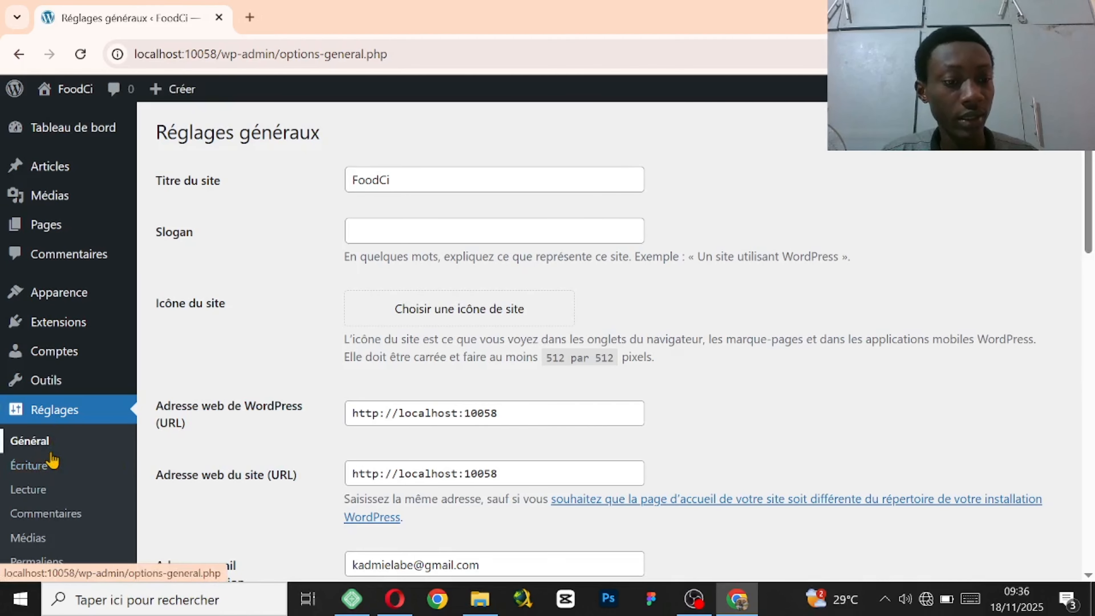
{"action": "scroll", "coordinate": [51, 457], "scroll_direction": "down", "scroll_amount": 1}
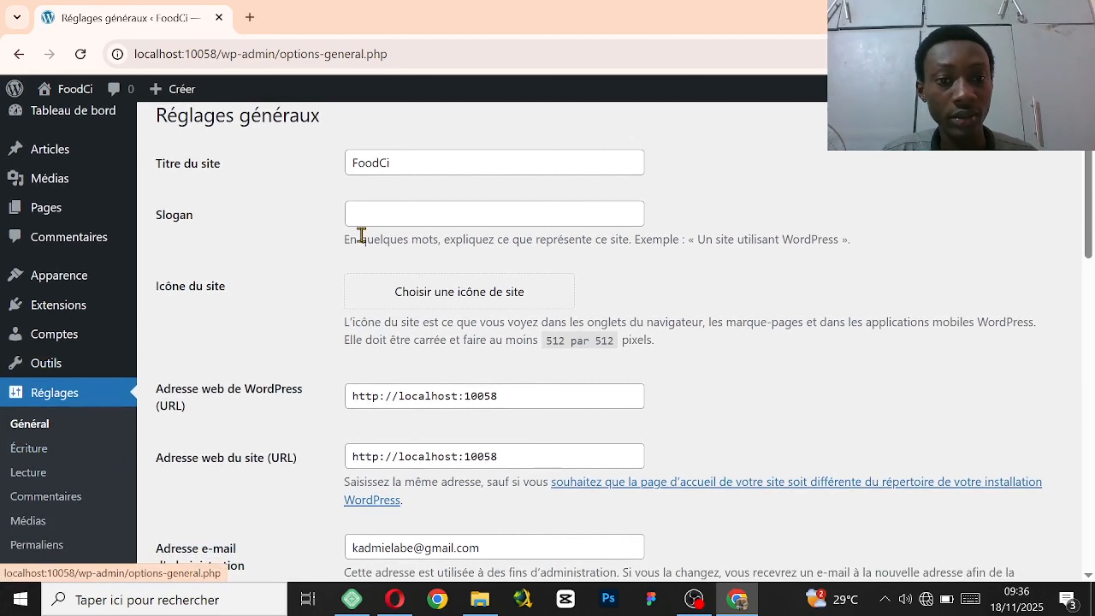
{"action": "scroll", "coordinate": [364, 235], "scroll_direction": "up", "scroll_amount": 1}
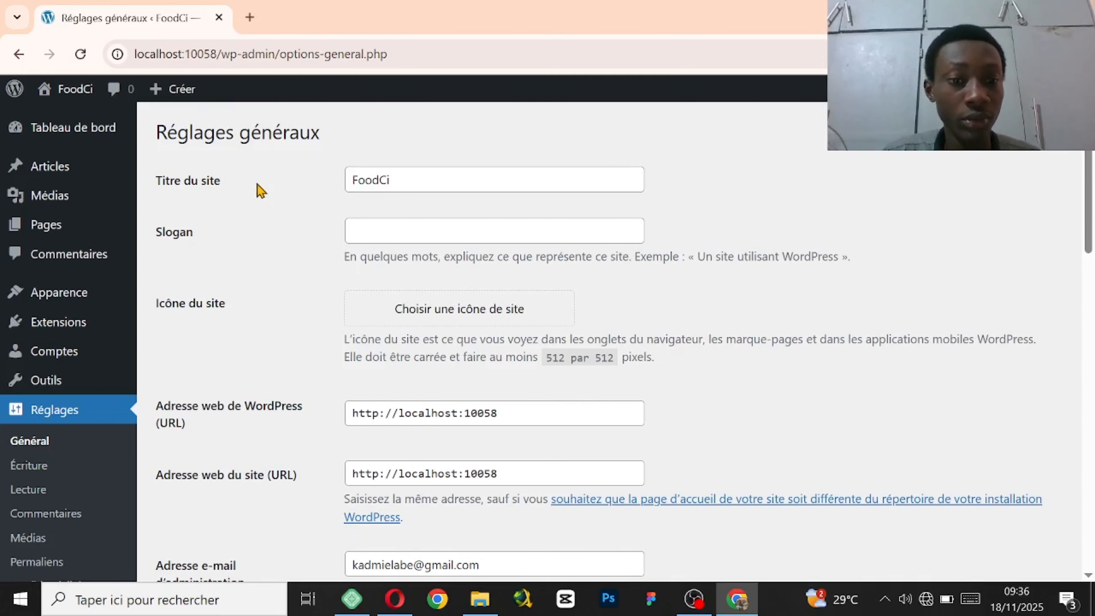
{"action": "scroll", "coordinate": [337, 201], "scroll_direction": "down", "scroll_amount": 8}
{"action": "scroll", "coordinate": [350, 207], "scroll_direction": "down", "scroll_amount": 3}
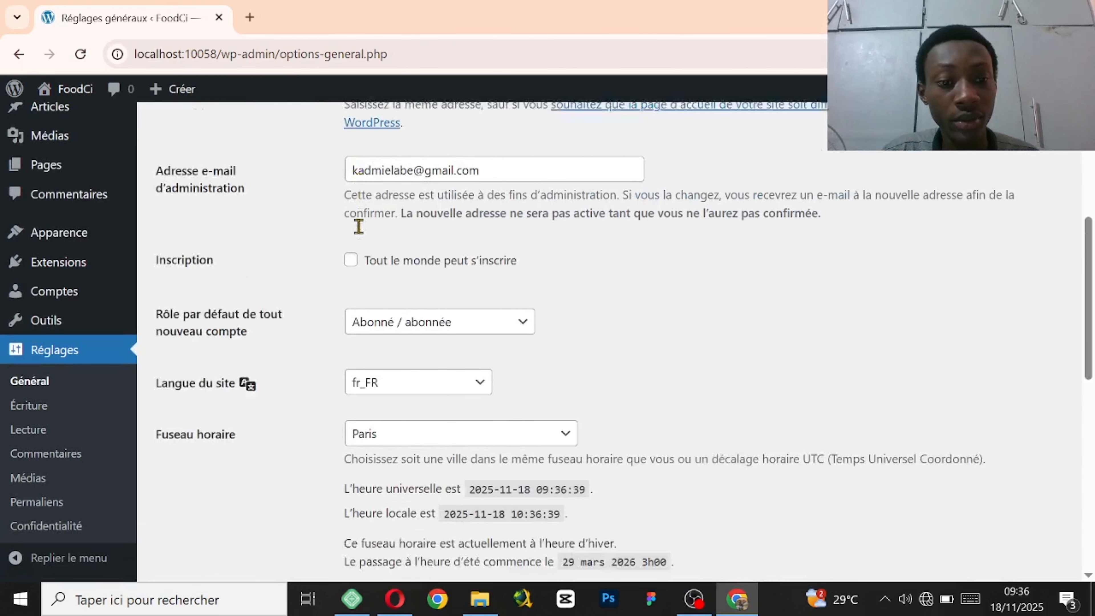
{"action": "scroll", "coordinate": [356, 216], "scroll_direction": "up", "scroll_amount": 10}
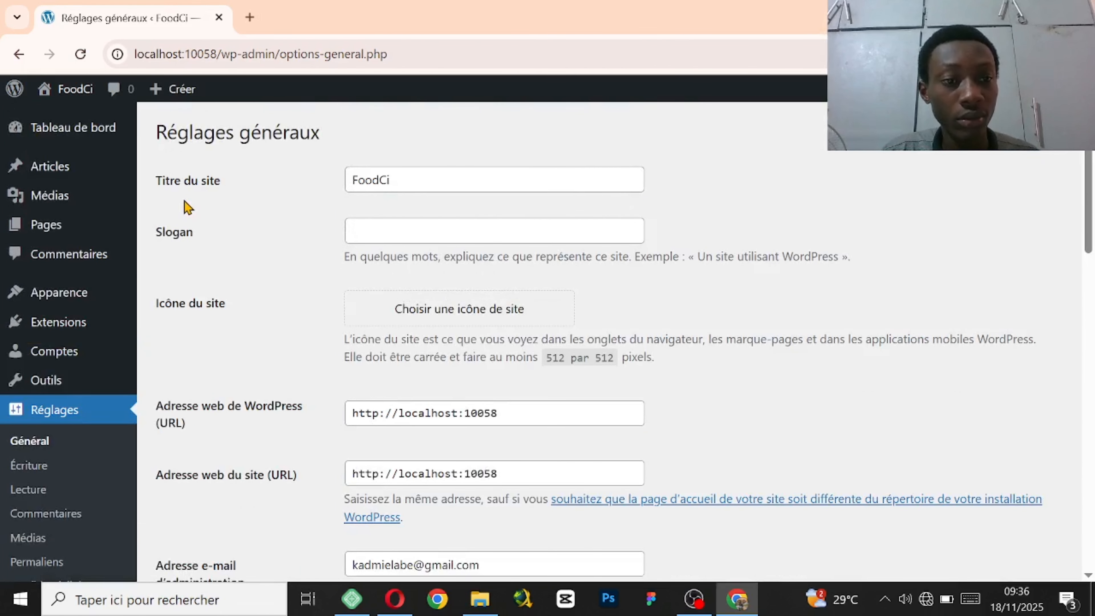
{"action": "scroll", "coordinate": [318, 200], "scroll_direction": "down", "scroll_amount": 2}
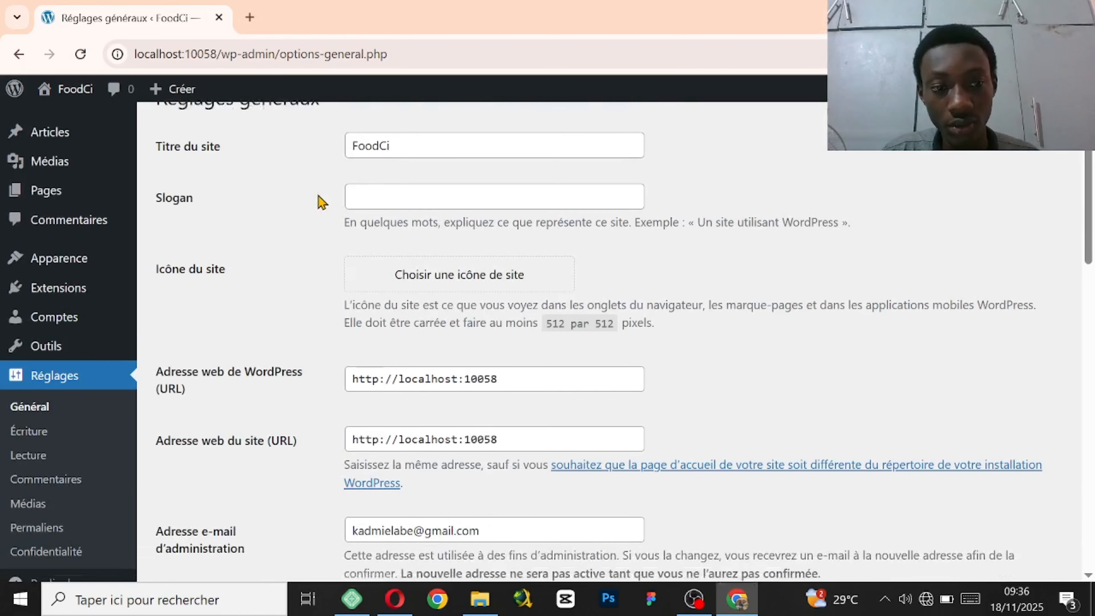
{"action": "scroll", "coordinate": [319, 203], "scroll_direction": "up", "scroll_amount": 1}
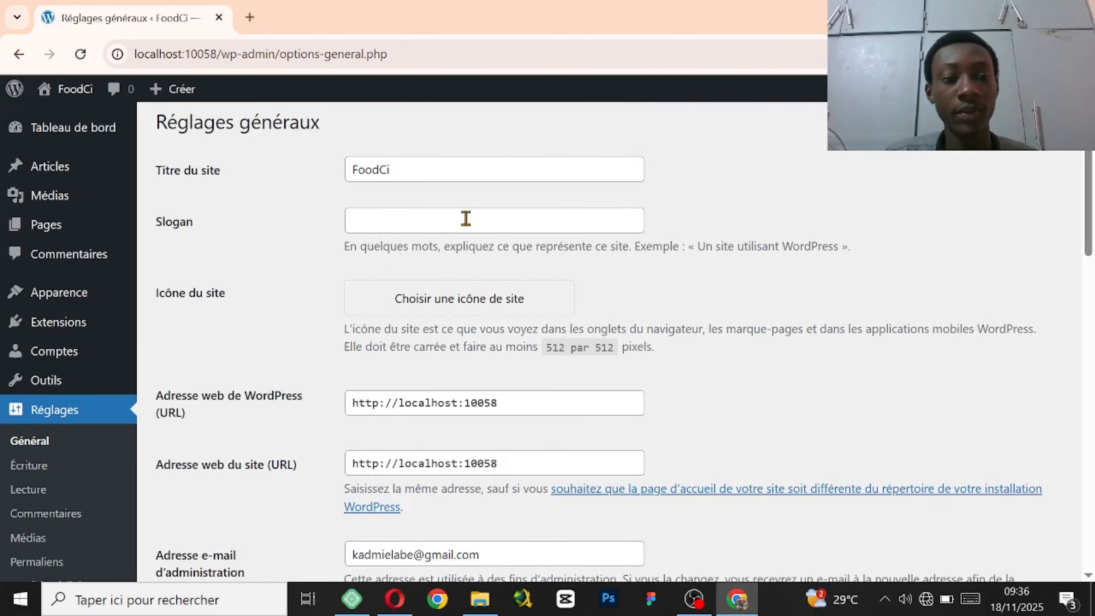
{"action": "scroll", "coordinate": [396, 239], "scroll_direction": "down", "scroll_amount": 2}
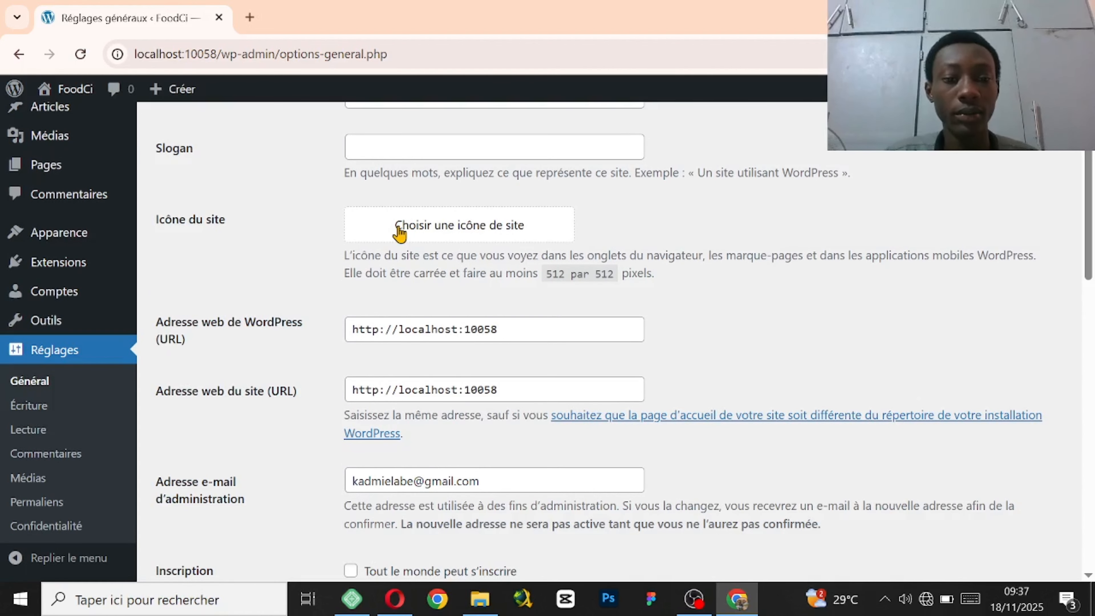
{"action": "scroll", "coordinate": [399, 233], "scroll_direction": "down", "scroll_amount": 2}
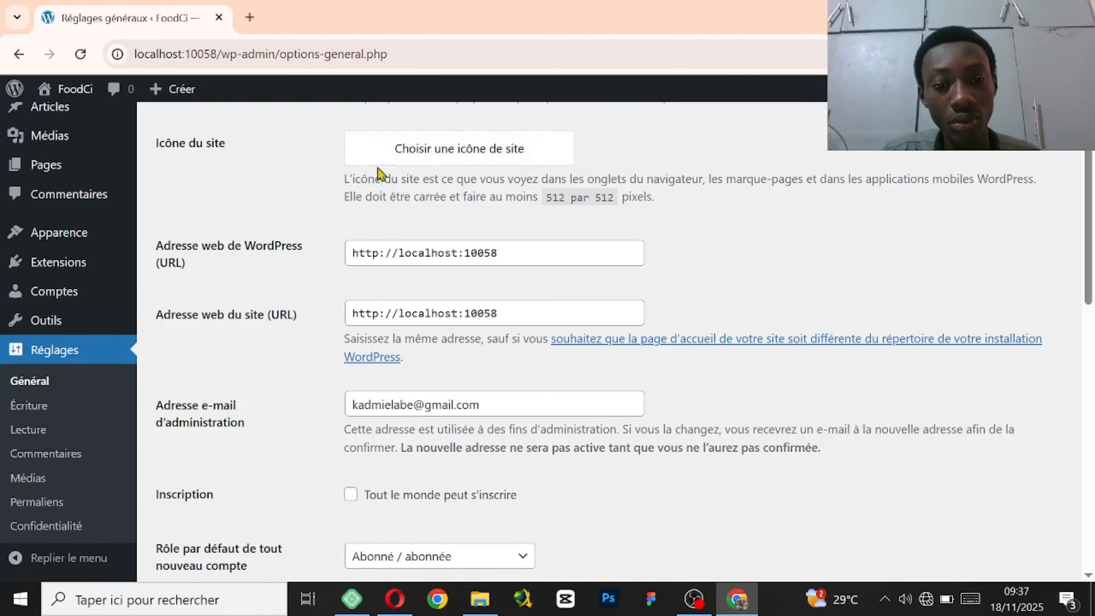
Step: Examine the WordPress web address (URL) in the general settings
{"action": "left_click", "coordinate": [504, 243]}
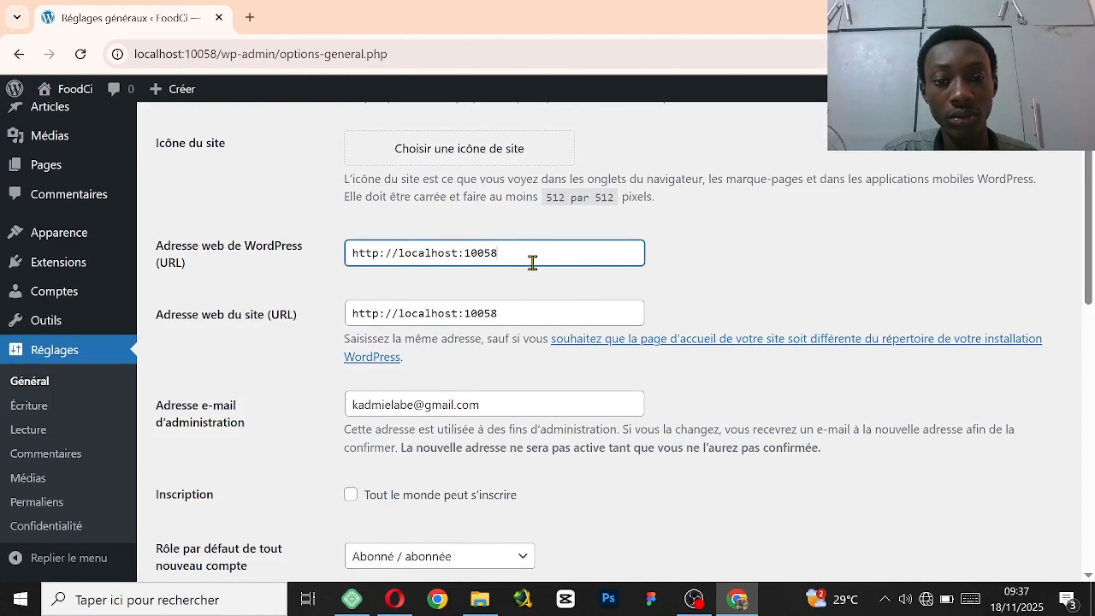
{"action": "left_click_drag", "start_coordinate": [508, 254], "coordinate": [352, 259]}
{"action": "left_click", "coordinate": [352, 260]}
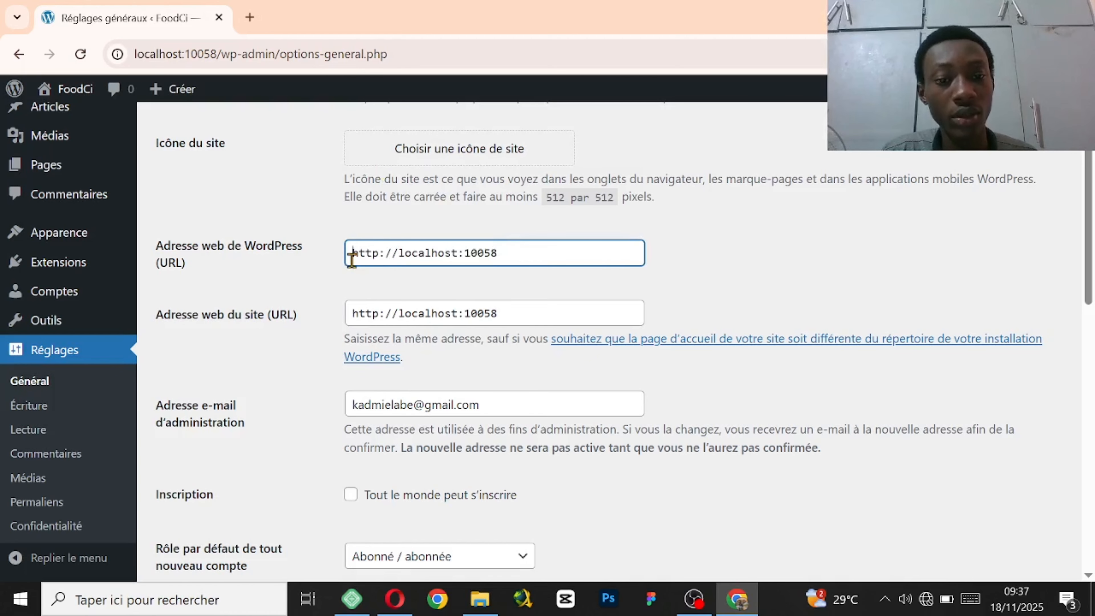
{"action": "key", "text": "ctrl+a"}
{"action": "left_click", "coordinate": [500, 247]}
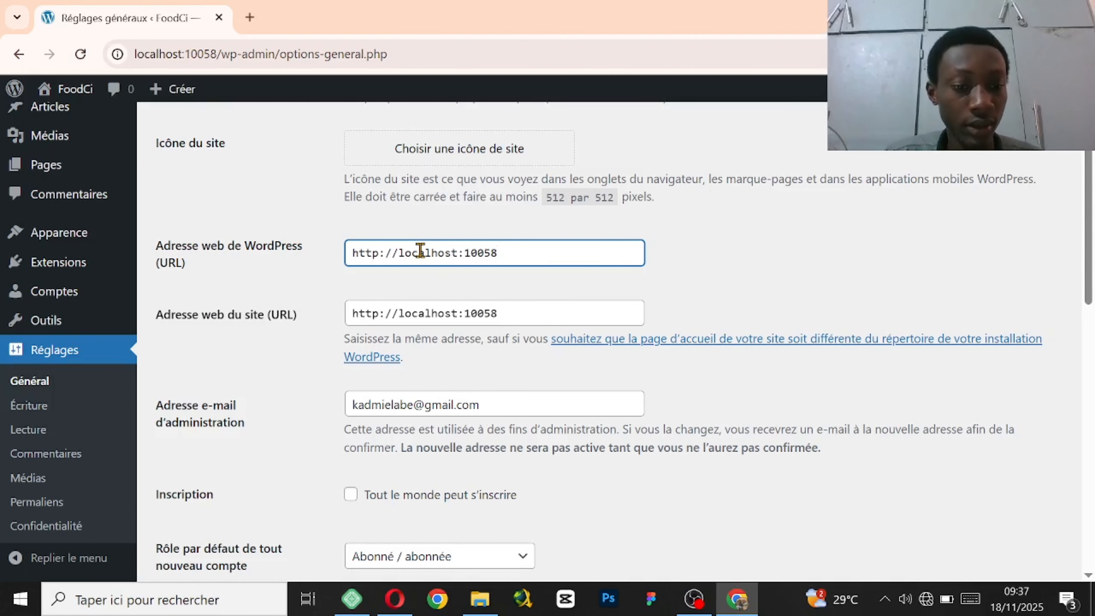
Step: Review the administration e-mail, registration, default role, language, time zone, date format, time format and week start settings
{"action": "scroll", "coordinate": [421, 256], "scroll_direction": "down", "scroll_amount": 2}
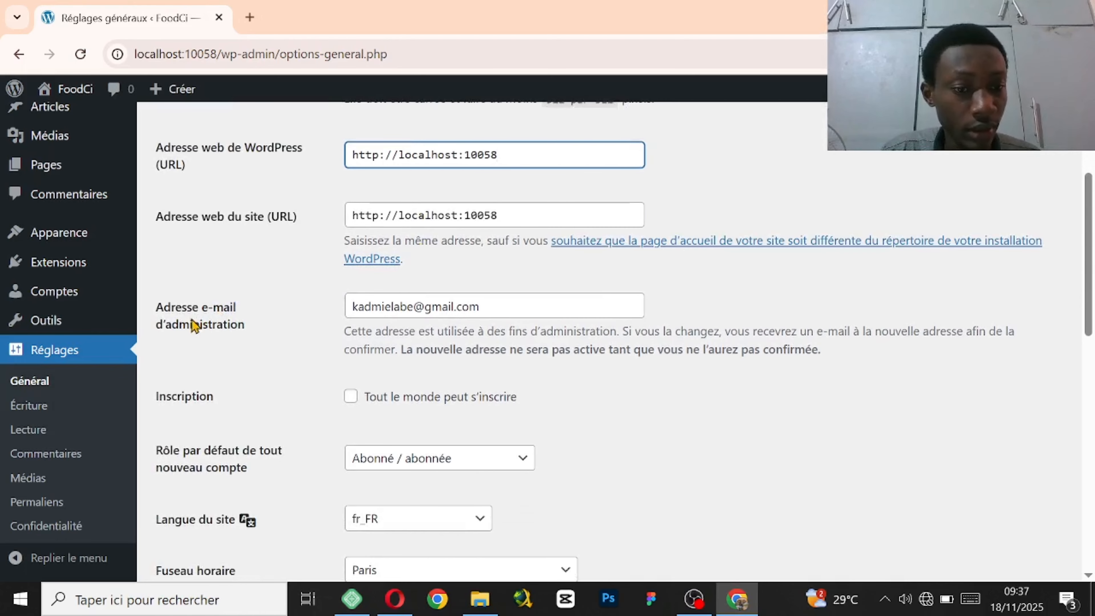
{"action": "scroll", "coordinate": [249, 342], "scroll_direction": "down", "scroll_amount": 3}
{"action": "scroll", "coordinate": [261, 344], "scroll_direction": "down", "scroll_amount": 1}
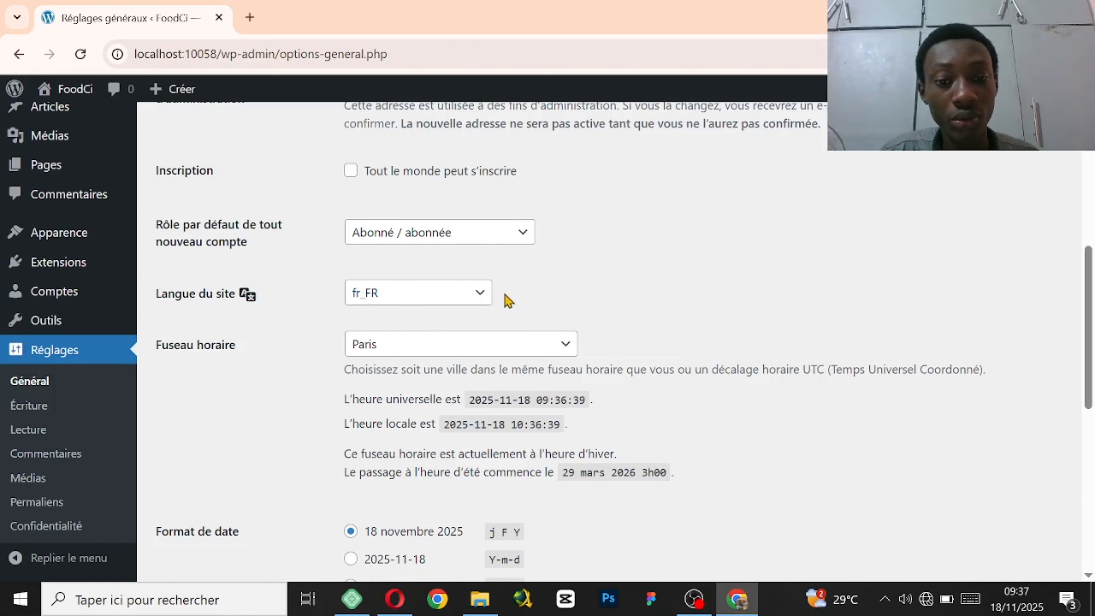
{"action": "scroll", "coordinate": [526, 298], "scroll_direction": "down", "scroll_amount": 2}
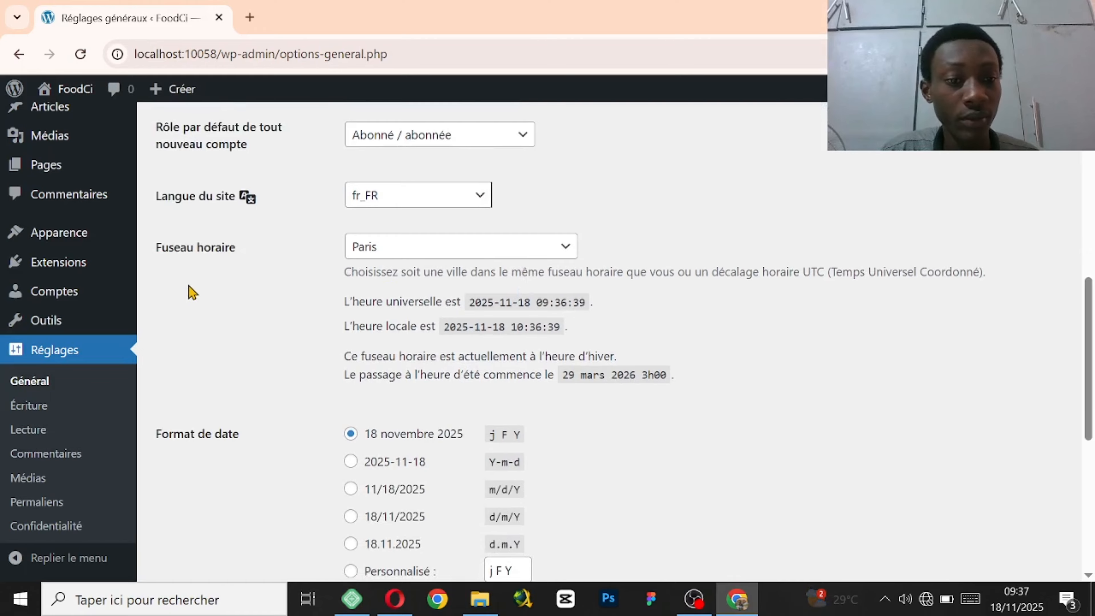
{"action": "scroll", "coordinate": [461, 258], "scroll_direction": "down", "scroll_amount": 2}
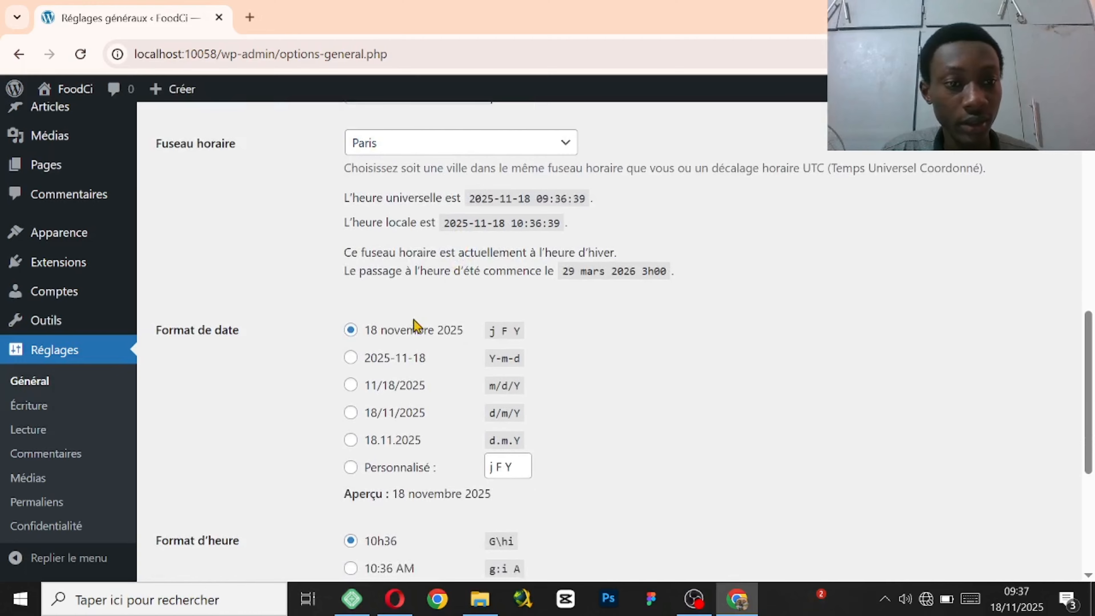
{"action": "scroll", "coordinate": [281, 354], "scroll_direction": "down", "scroll_amount": 3}
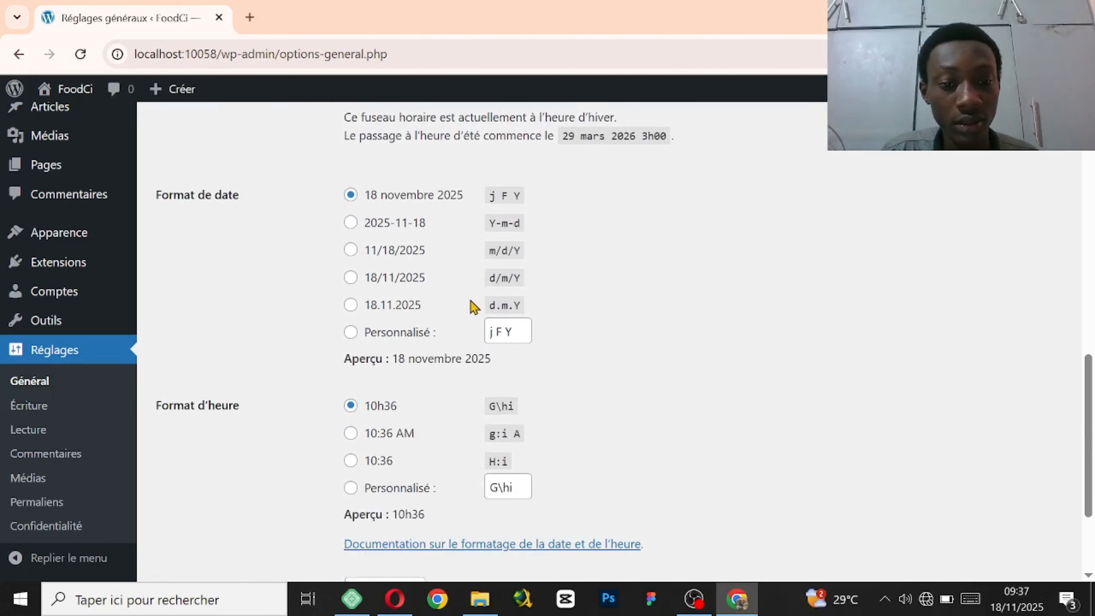
{"action": "scroll", "coordinate": [474, 306], "scroll_direction": "down", "scroll_amount": 3}
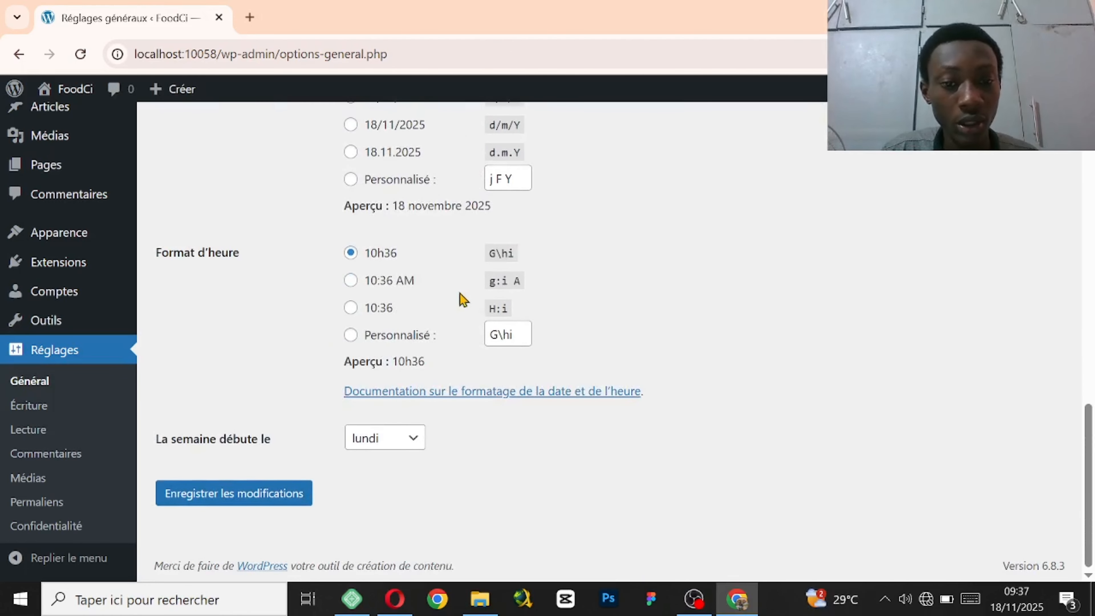
Step: Save the general settings with their existing values
{"action": "scroll", "coordinate": [462, 299], "scroll_direction": "up", "scroll_amount": 20}
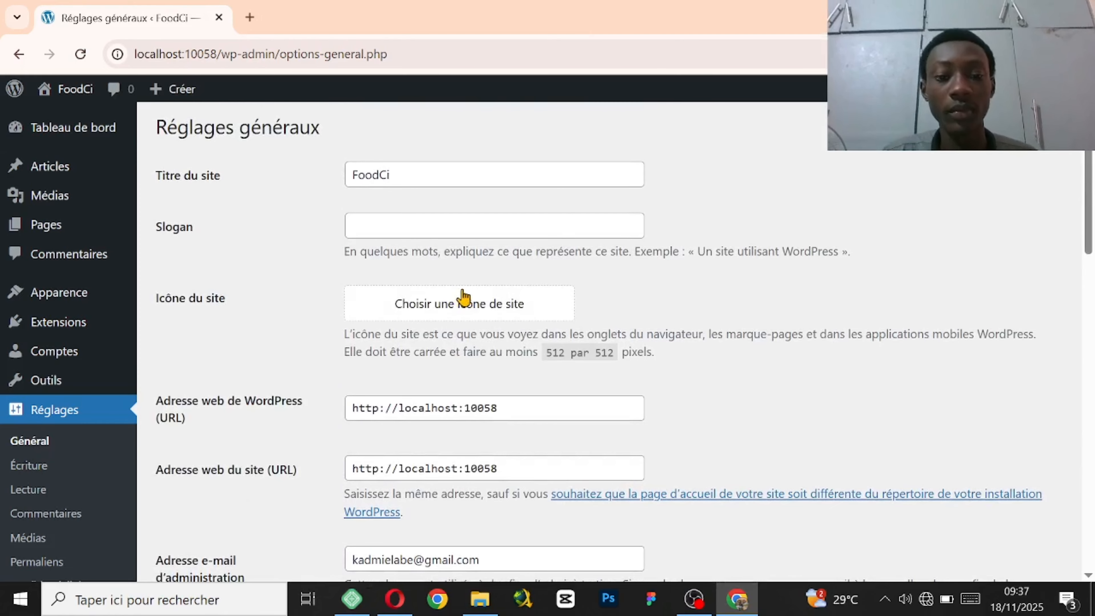
{"action": "scroll", "coordinate": [460, 298], "scroll_direction": "down", "scroll_amount": 15}
{"action": "left_click", "coordinate": [283, 493]}
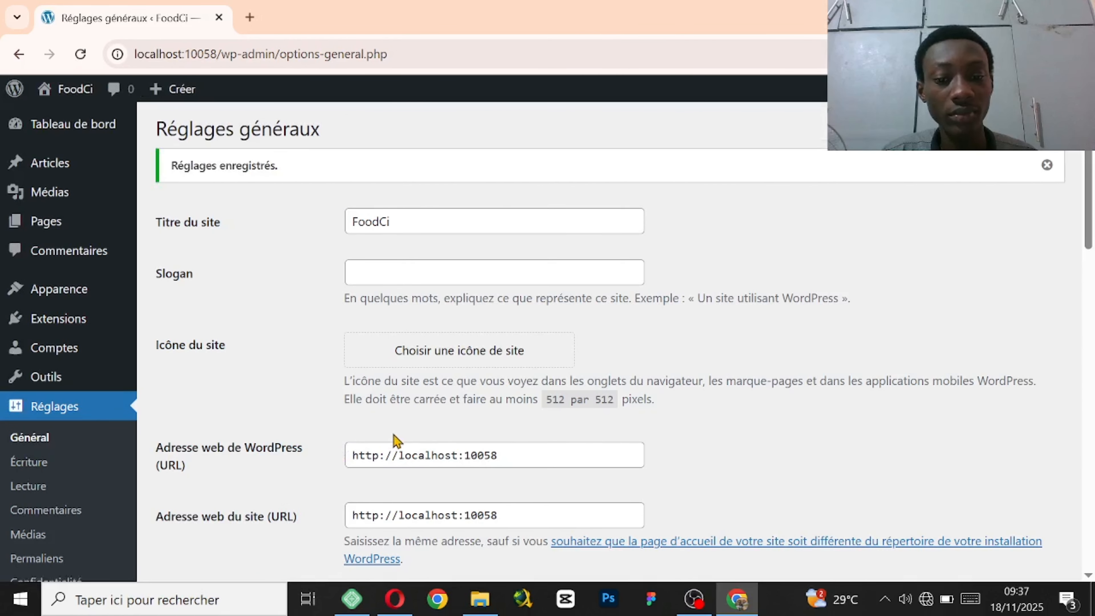
{"action": "scroll", "coordinate": [394, 433], "scroll_direction": "down", "scroll_amount": 3}
{"action": "scroll", "coordinate": [393, 433], "scroll_direction": "down", "scroll_amount": 10}
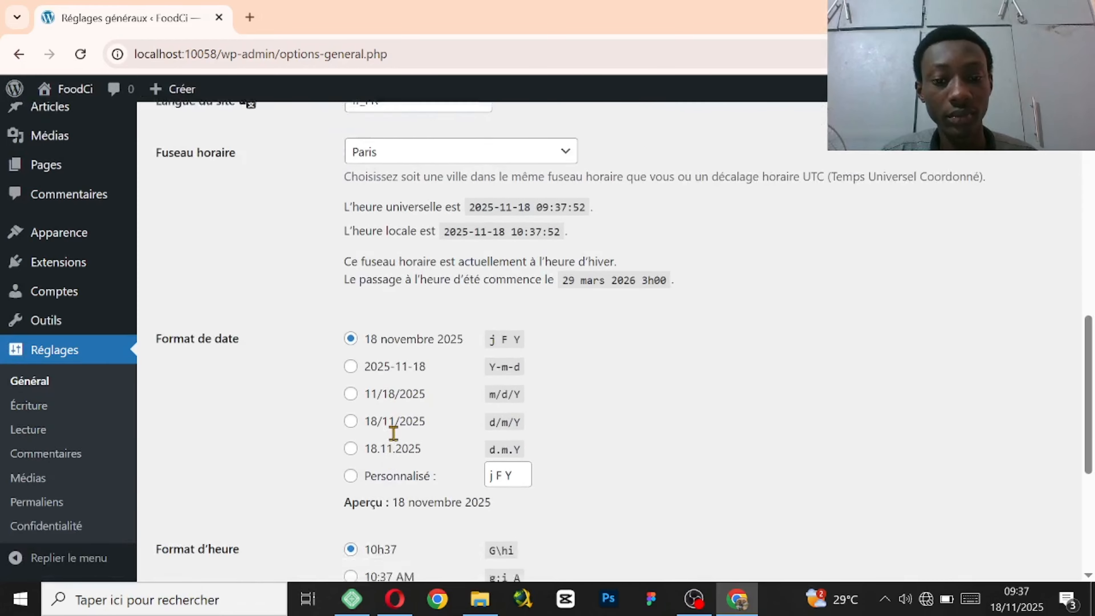
{"action": "scroll", "coordinate": [394, 439], "scroll_direction": "down", "scroll_amount": 4}
{"action": "scroll", "coordinate": [394, 439], "scroll_direction": "up", "scroll_amount": 14}
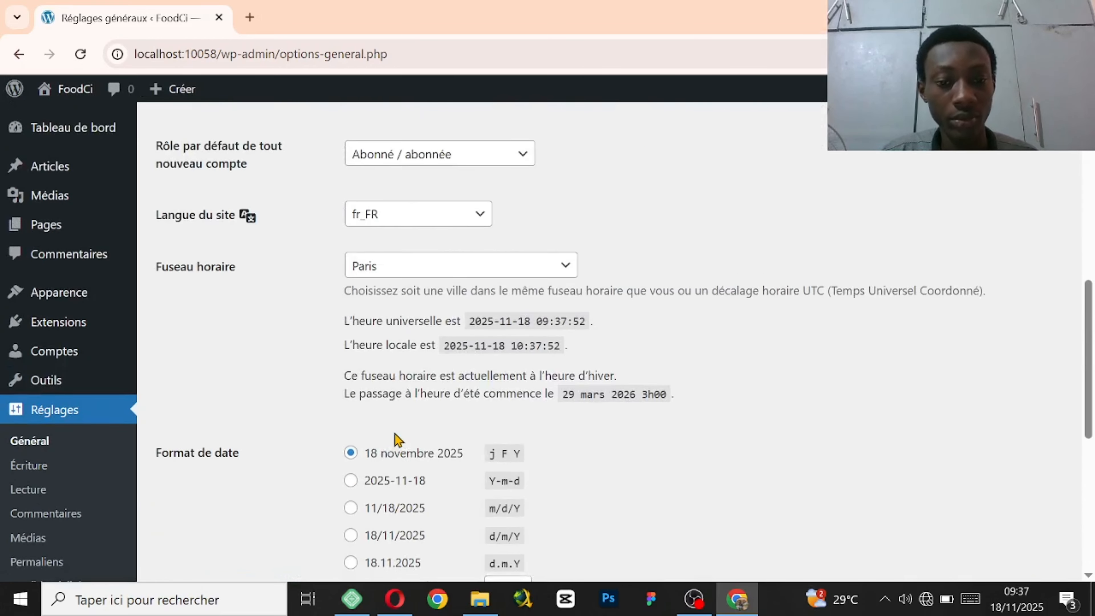
Step: Open the writing settings and review the default article category and format, publishing by e-mail and update services options
{"action": "scroll", "coordinate": [262, 447], "scroll_direction": "down", "scroll_amount": 2}
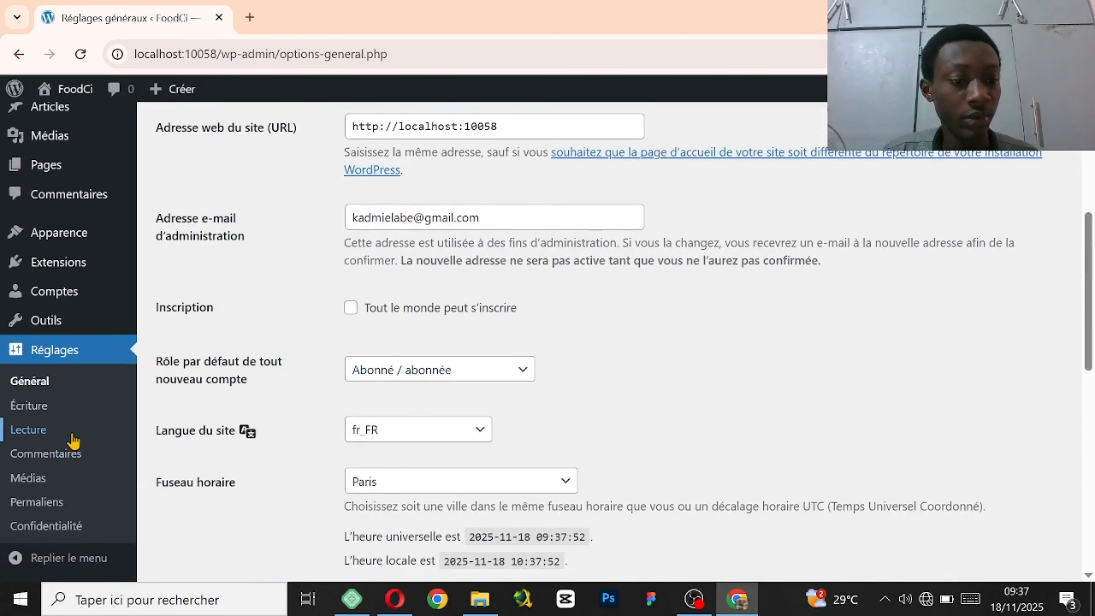
{"action": "left_click", "coordinate": [47, 412]}
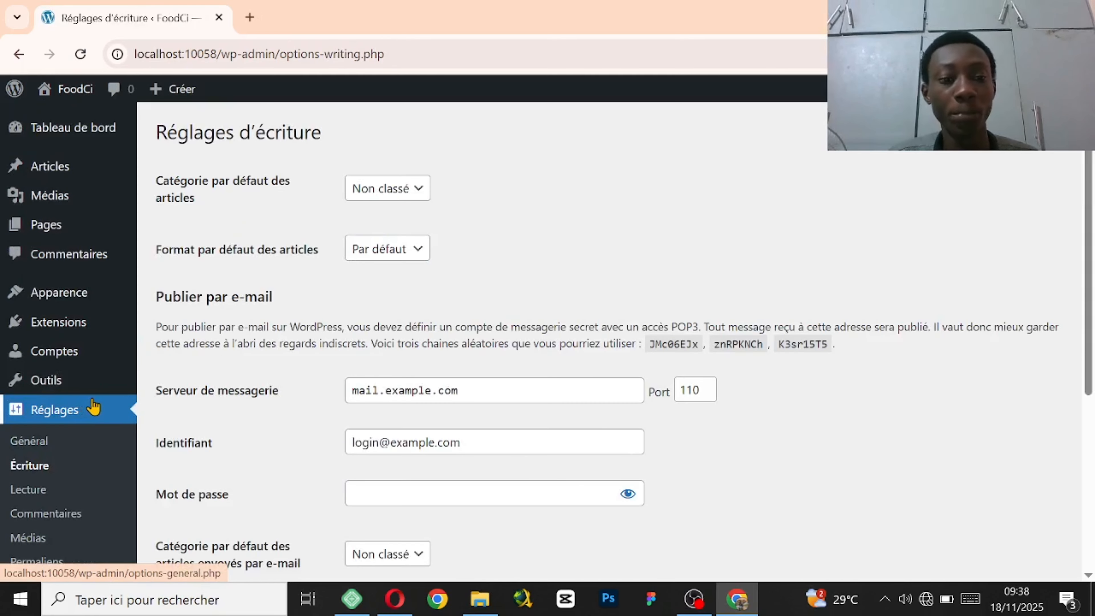
{"action": "scroll", "coordinate": [423, 293], "scroll_direction": "down", "scroll_amount": 3}
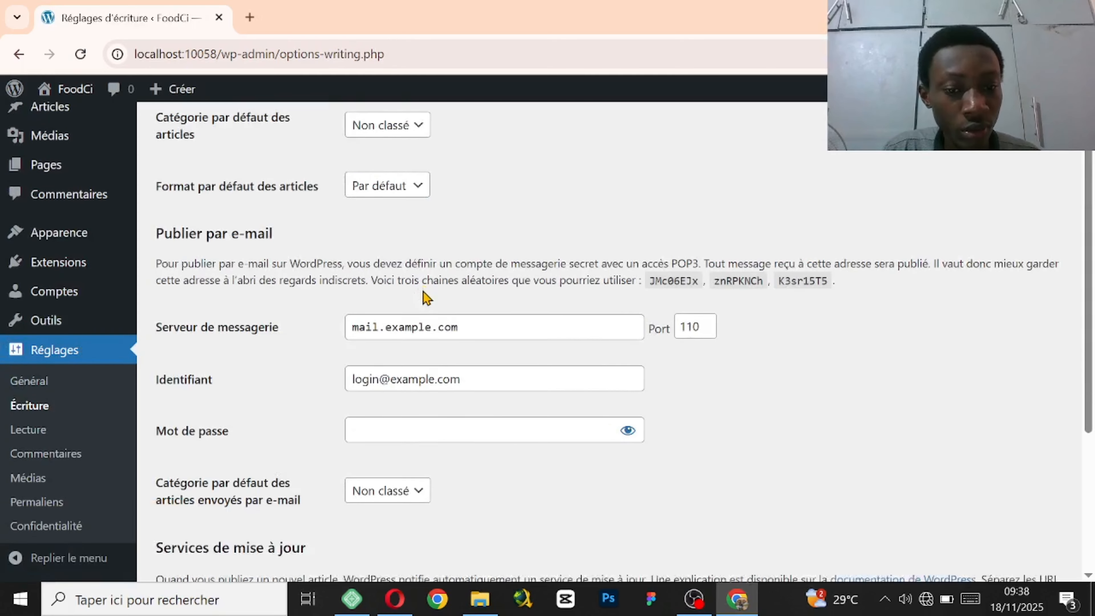
{"action": "scroll", "coordinate": [423, 298], "scroll_direction": "down", "scroll_amount": 3}
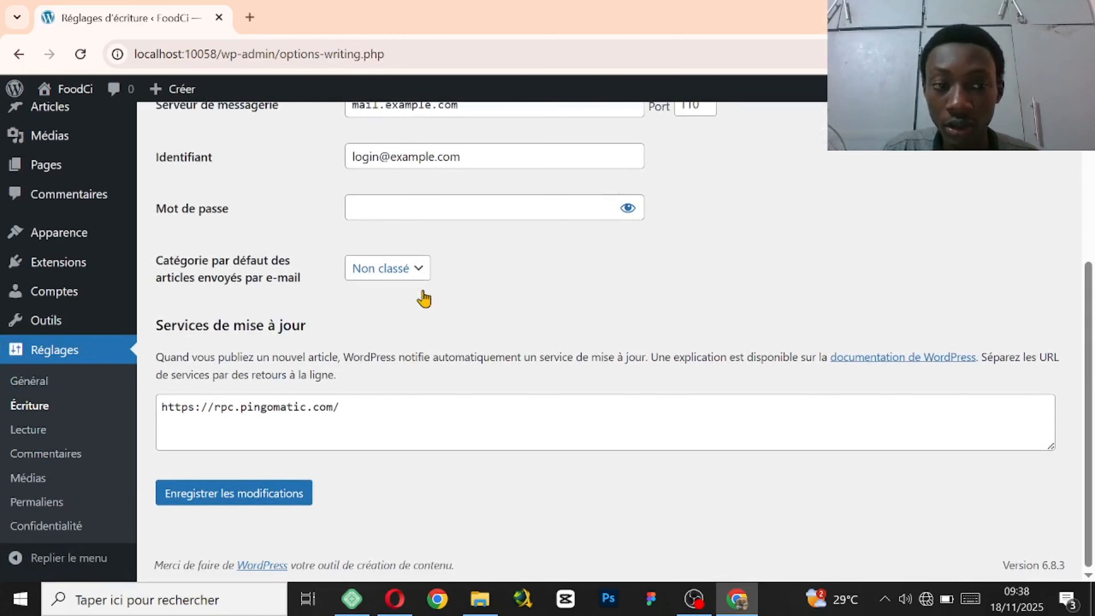
Step: Look over the writing settings again, from the default article category and publishing by e-mail to the update services
{"action": "scroll", "coordinate": [424, 298], "scroll_direction": "up", "scroll_amount": 6}
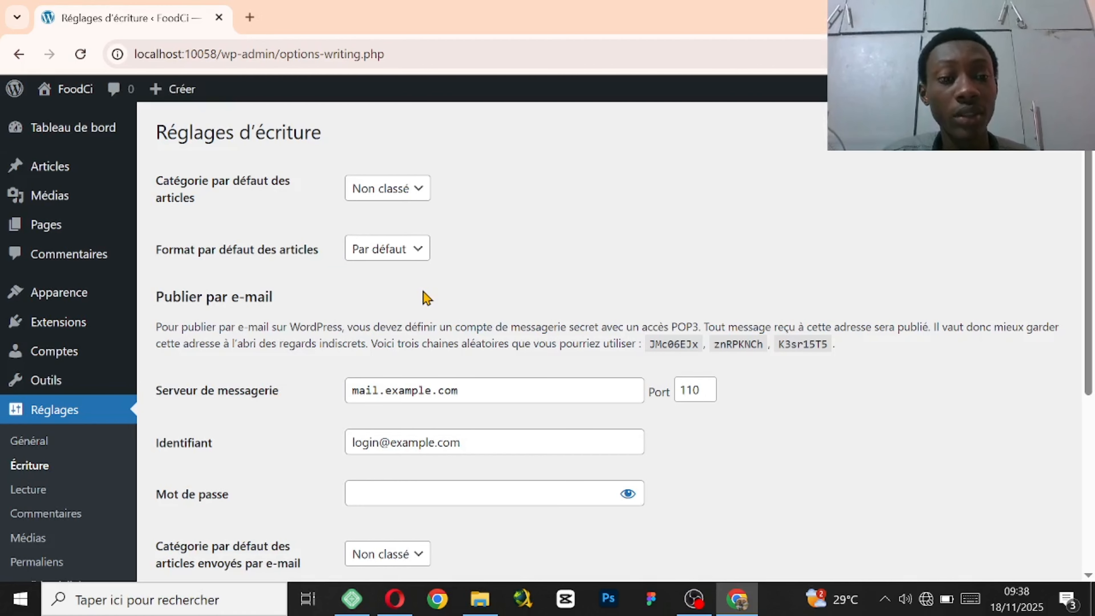
{"action": "scroll", "coordinate": [450, 188], "scroll_direction": "down", "scroll_amount": 5}
{"action": "scroll", "coordinate": [450, 192], "scroll_direction": "down", "scroll_amount": 2}
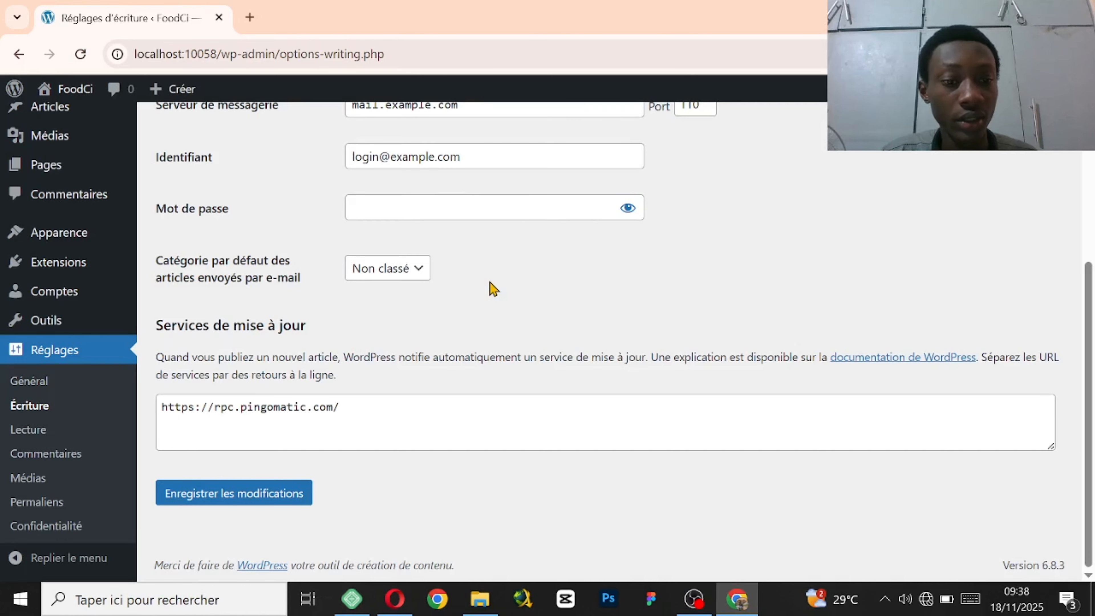
{"action": "scroll", "coordinate": [492, 289], "scroll_direction": "up", "scroll_amount": 7}
{"action": "scroll", "coordinate": [481, 307], "scroll_direction": "down", "scroll_amount": 4}
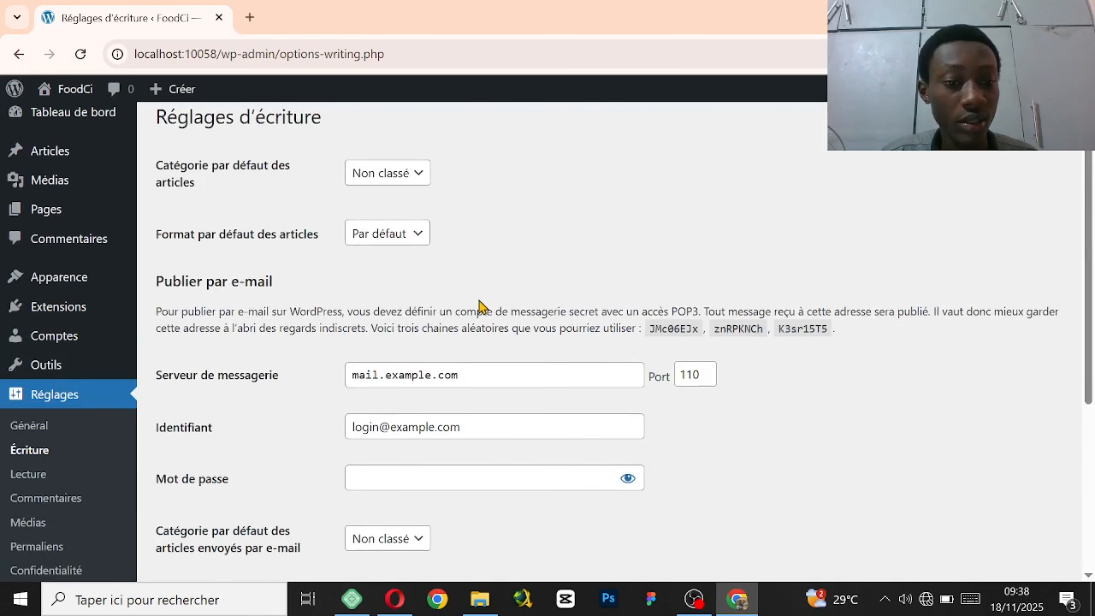
{"action": "scroll", "coordinate": [285, 418], "scroll_direction": "down", "scroll_amount": 3}
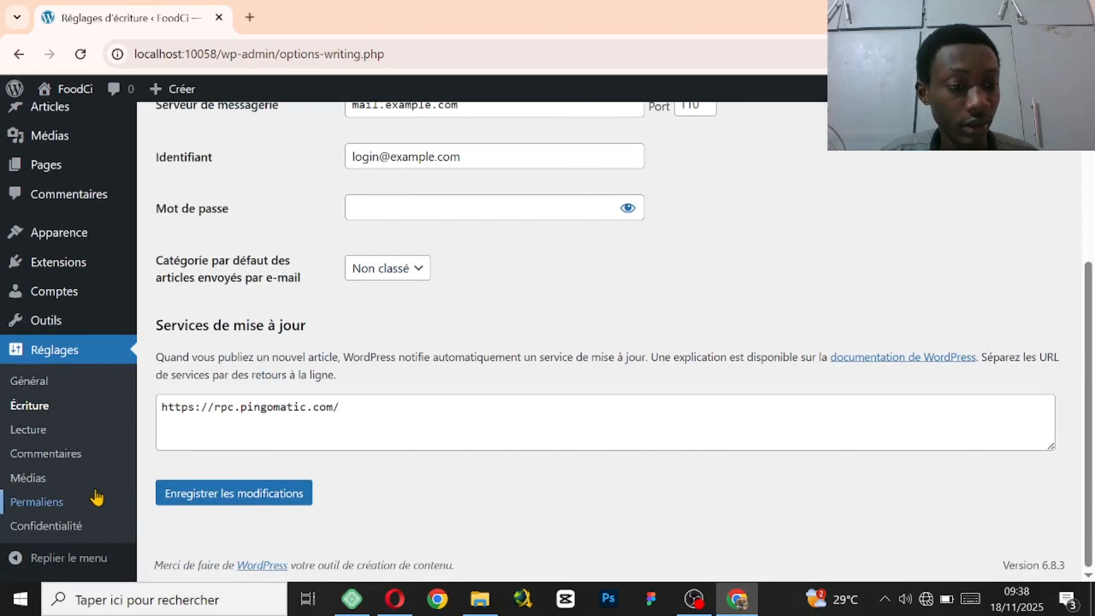
Step: Open the reading settings and review the home page display, article and feed limits, feed content and search engine visibility options
{"action": "left_click", "coordinate": [24, 428]}
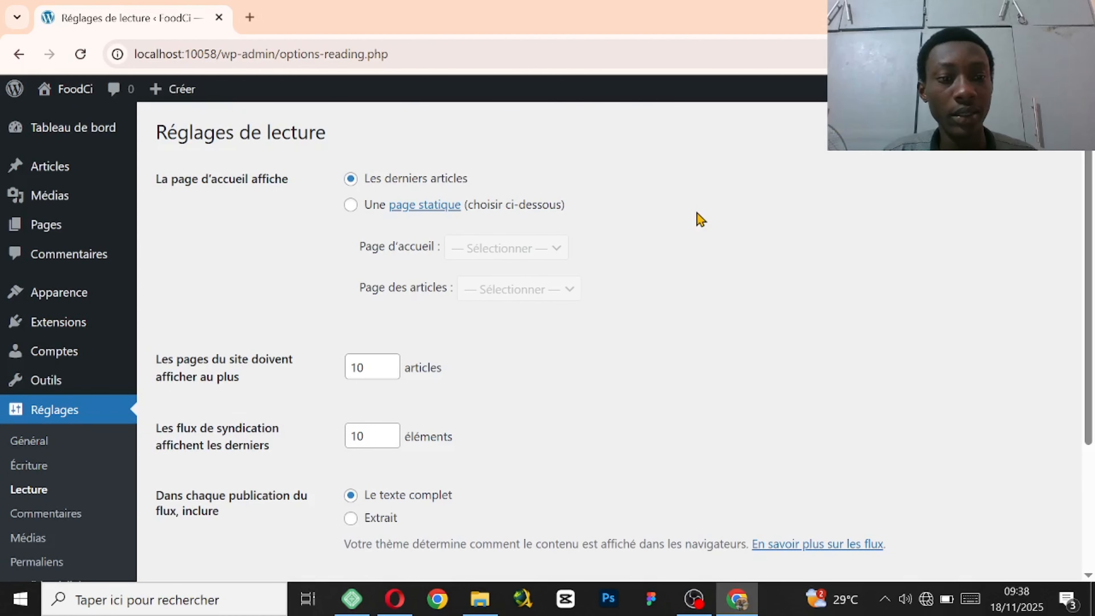
{"action": "scroll", "coordinate": [620, 221], "scroll_direction": "down", "scroll_amount": 4}
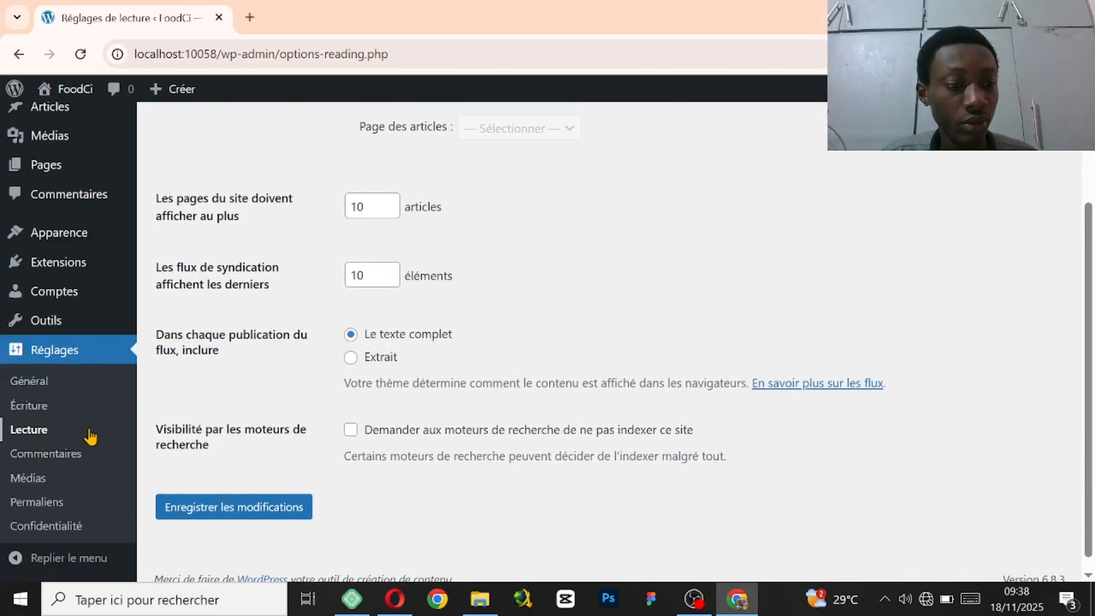
Step: Open the permalink settings and review the available URL structures, tags and optional prefixes
{"action": "left_click", "coordinate": [39, 502]}
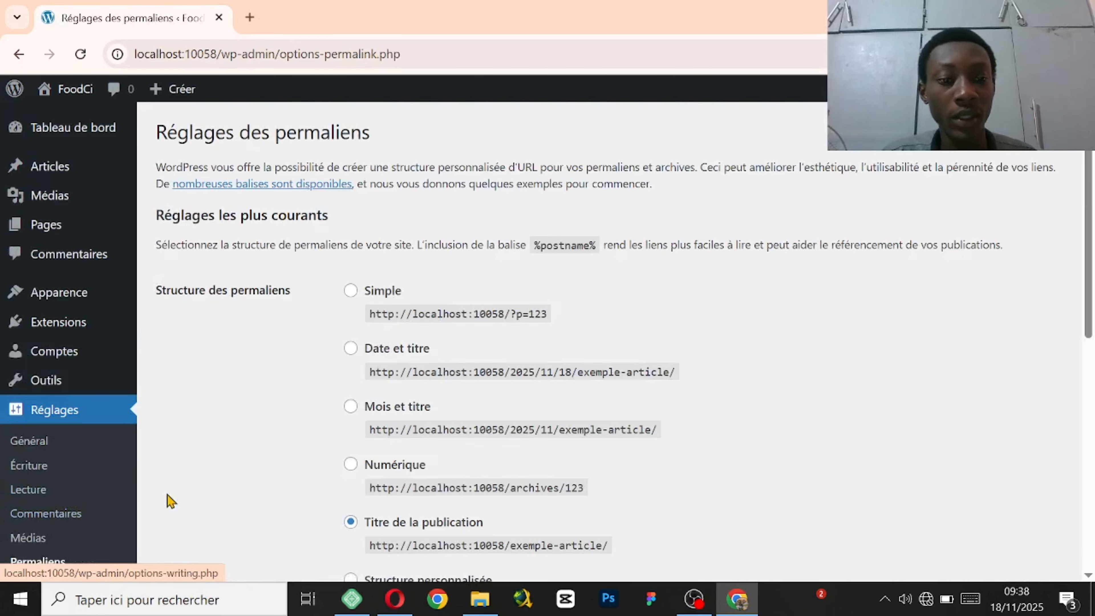
{"action": "scroll", "coordinate": [186, 496], "scroll_direction": "down", "scroll_amount": 4}
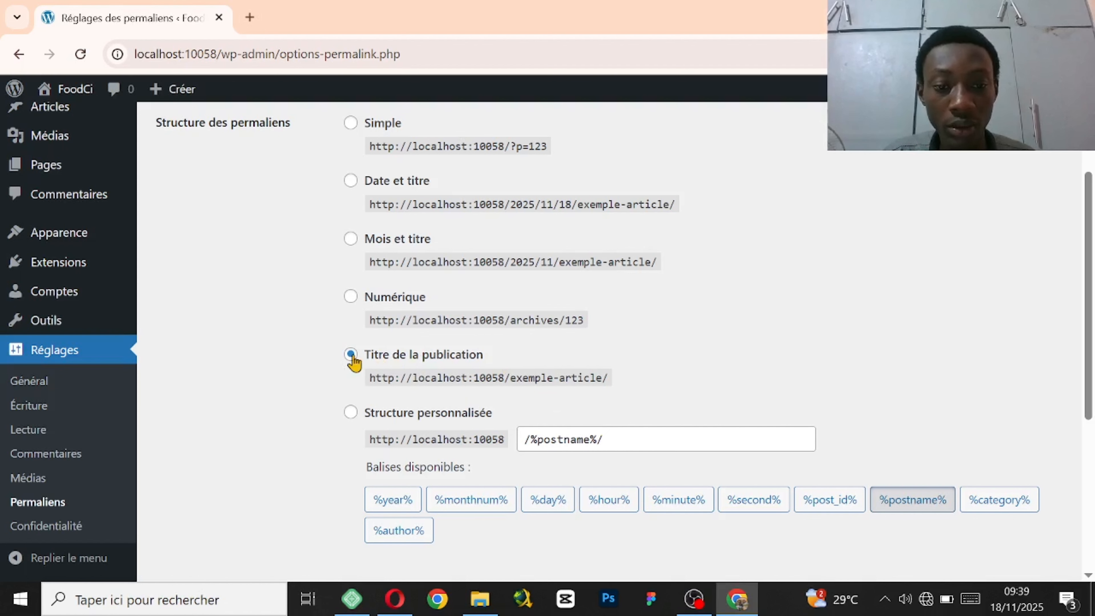
{"action": "scroll", "coordinate": [454, 371], "scroll_direction": "down", "scroll_amount": 3}
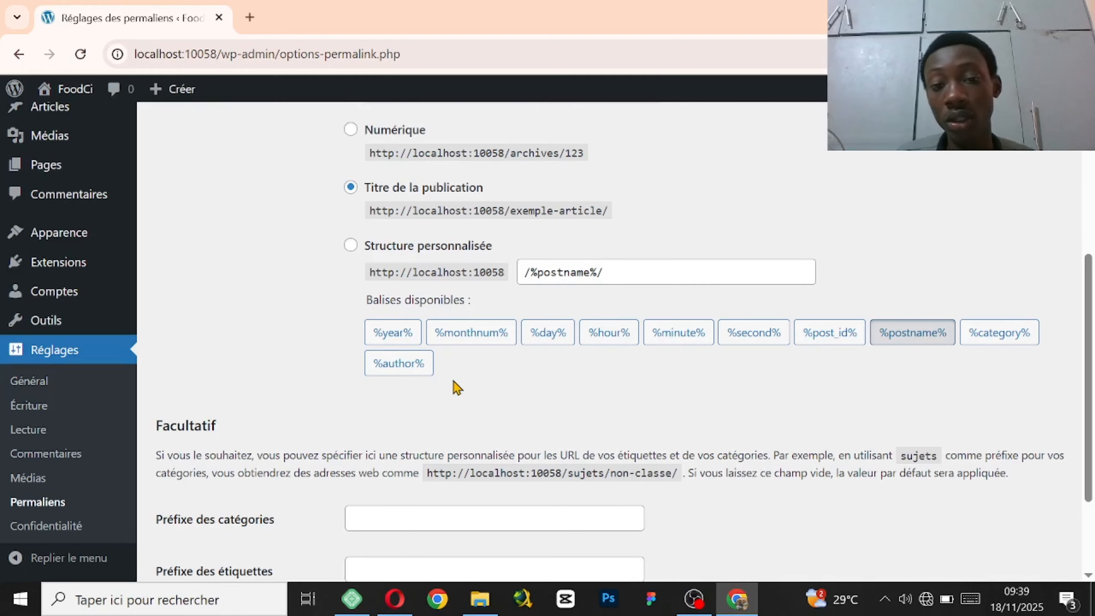
{"action": "scroll", "coordinate": [457, 387], "scroll_direction": "up", "scroll_amount": 5}
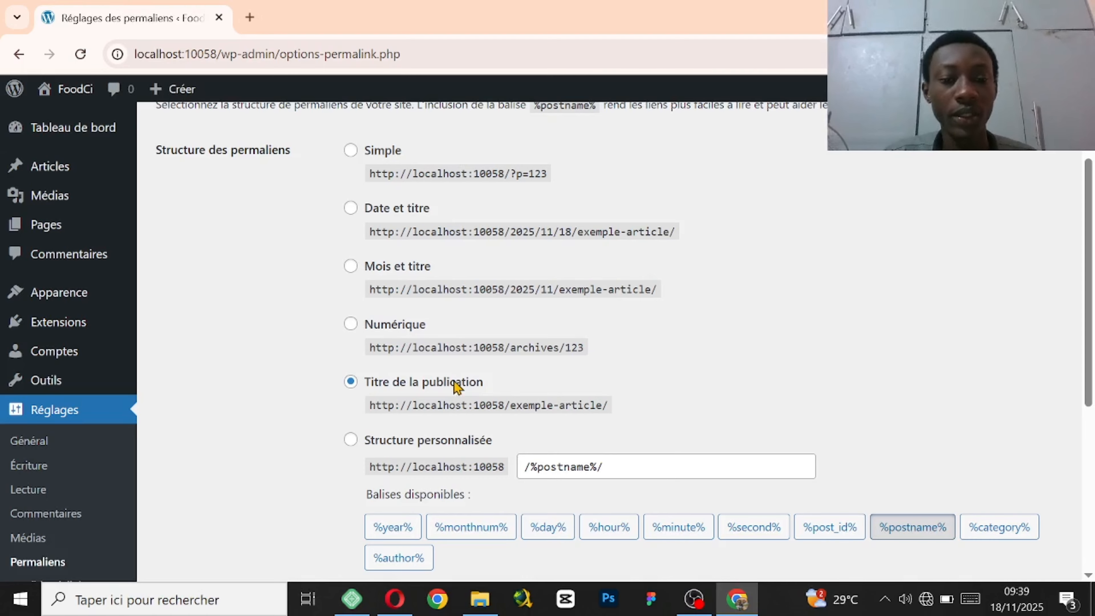
Step: Save the permalink settings with the "Titre de la publication" structure and blank category and tag prefixes
{"action": "scroll", "coordinate": [414, 388], "scroll_direction": "down", "scroll_amount": 6}
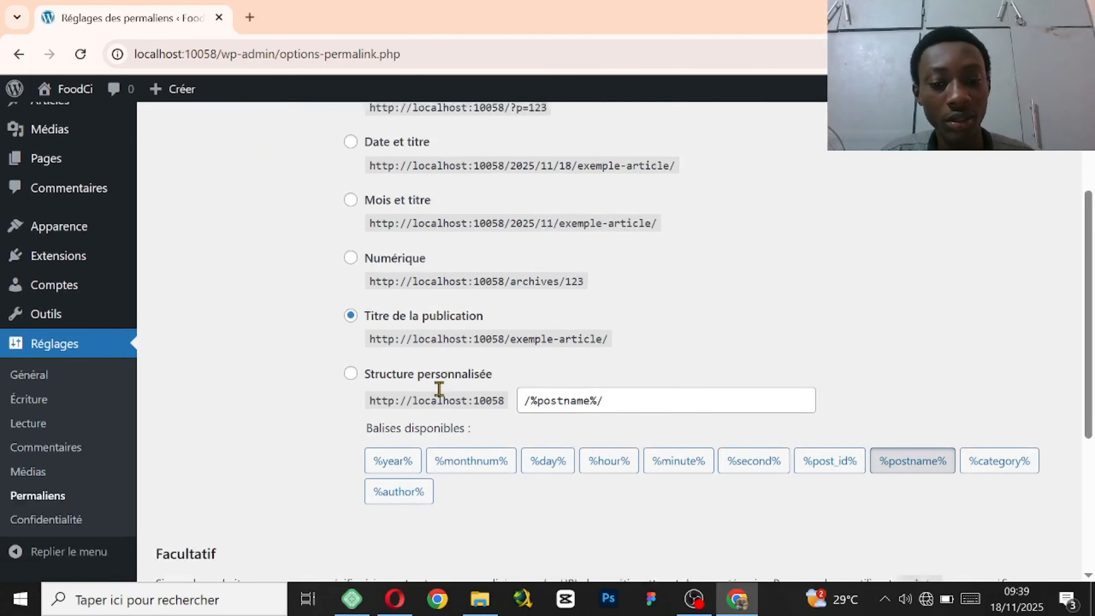
{"action": "left_click", "coordinate": [303, 495]}
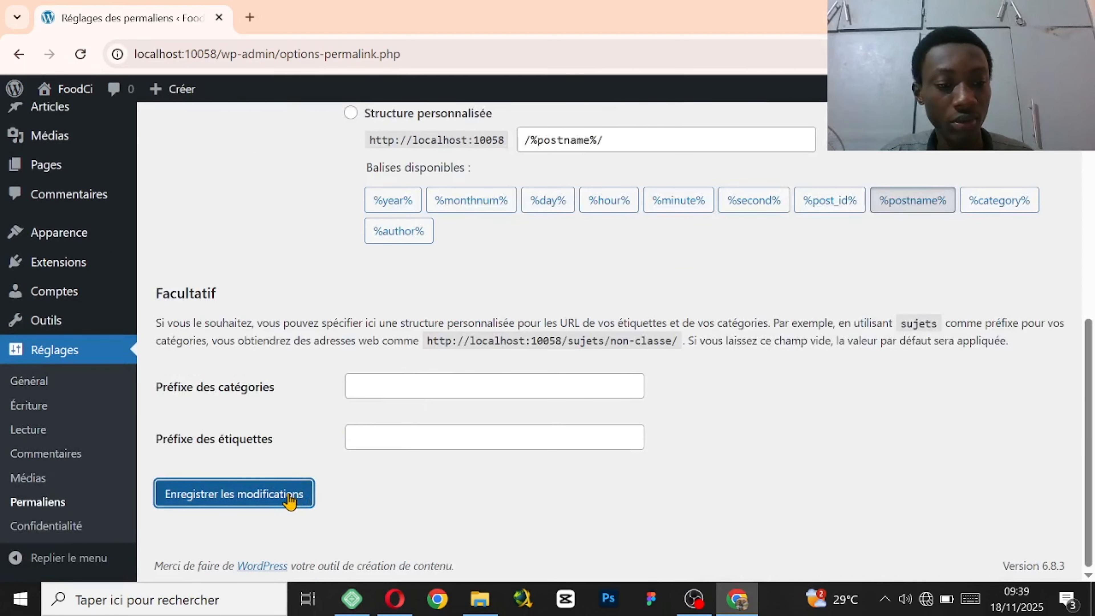
{"action": "scroll", "coordinate": [211, 431], "scroll_direction": "down", "scroll_amount": 3}
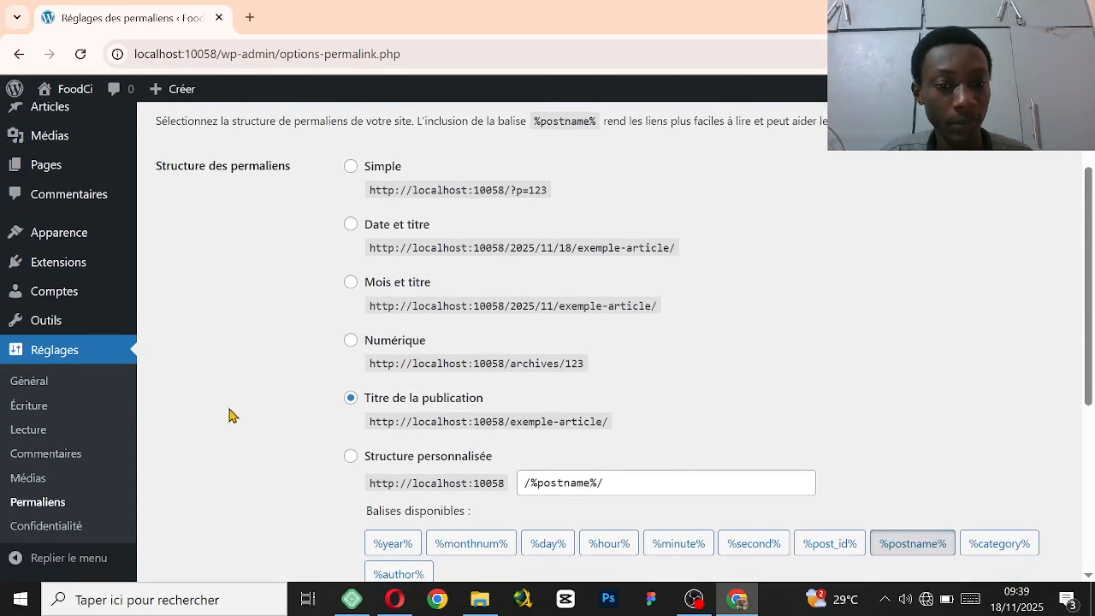
{"action": "scroll", "coordinate": [267, 371], "scroll_direction": "up", "scroll_amount": 3}
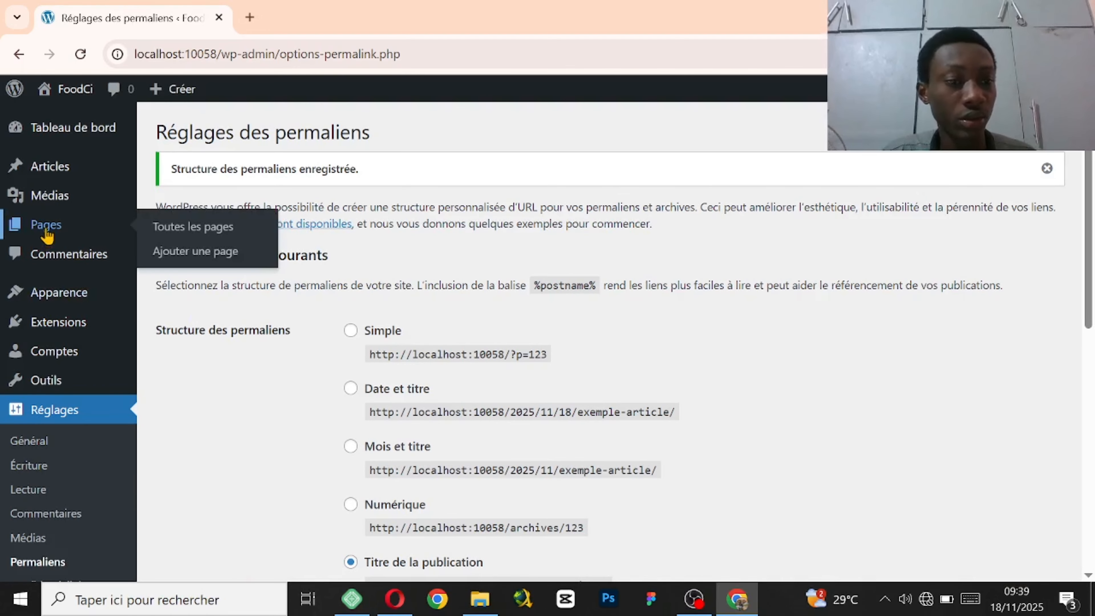
Step: Move the pages "Page d'exemple" and "Politique de confidentialité" to the trash together and dismiss the notice
{"action": "left_click", "coordinate": [58, 231]}
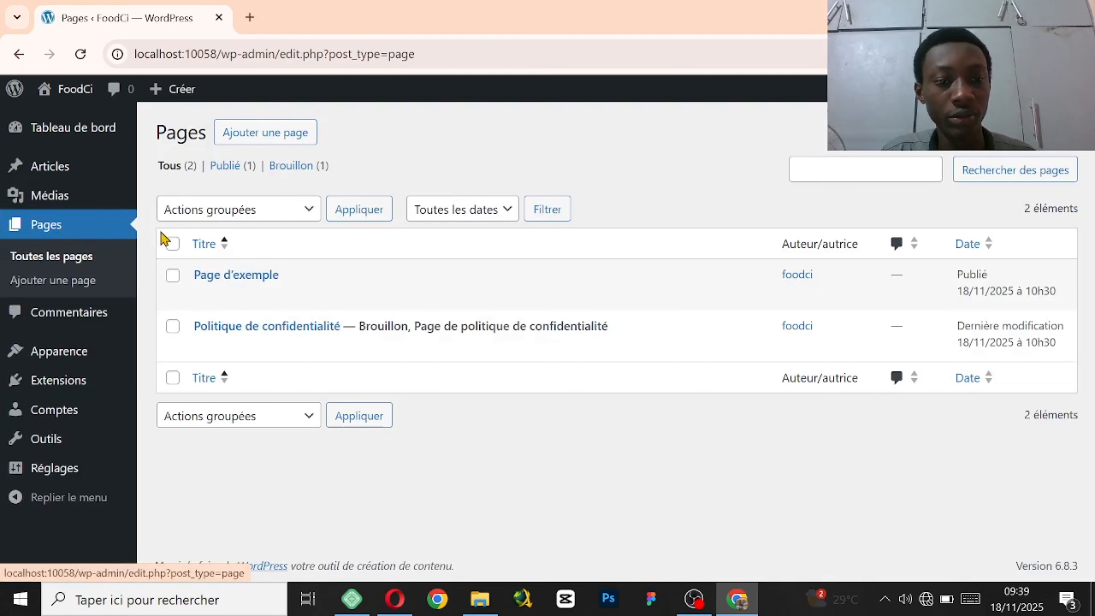
{"action": "left_click", "coordinate": [175, 244]}
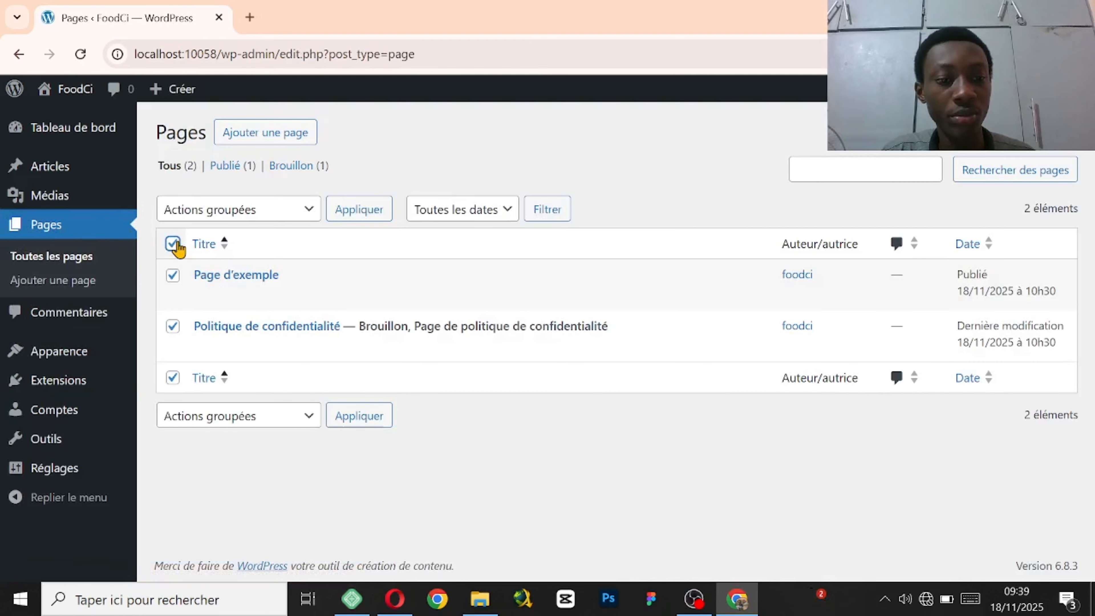
{"action": "left_click", "coordinate": [308, 211]}
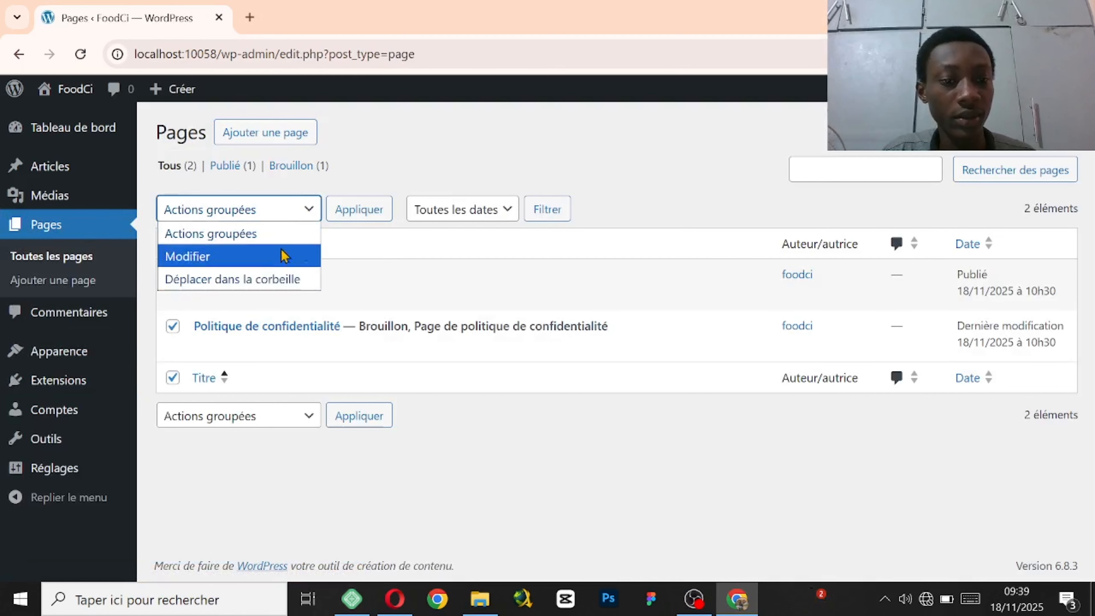
{"action": "left_click", "coordinate": [299, 280]}
{"action": "left_click", "coordinate": [347, 217]}
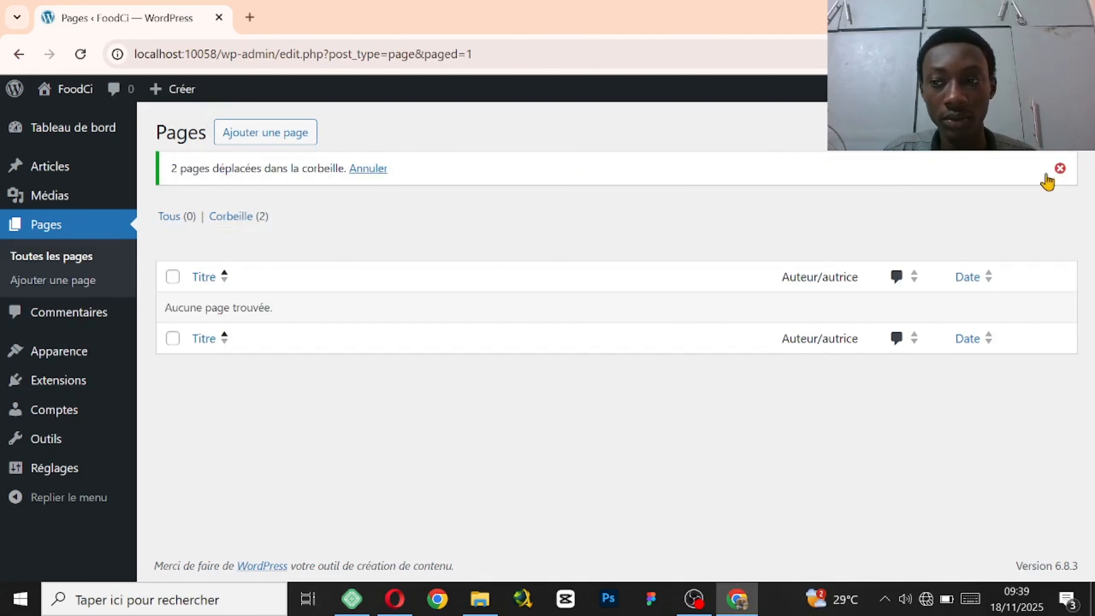
{"action": "left_click", "coordinate": [1058, 169]}
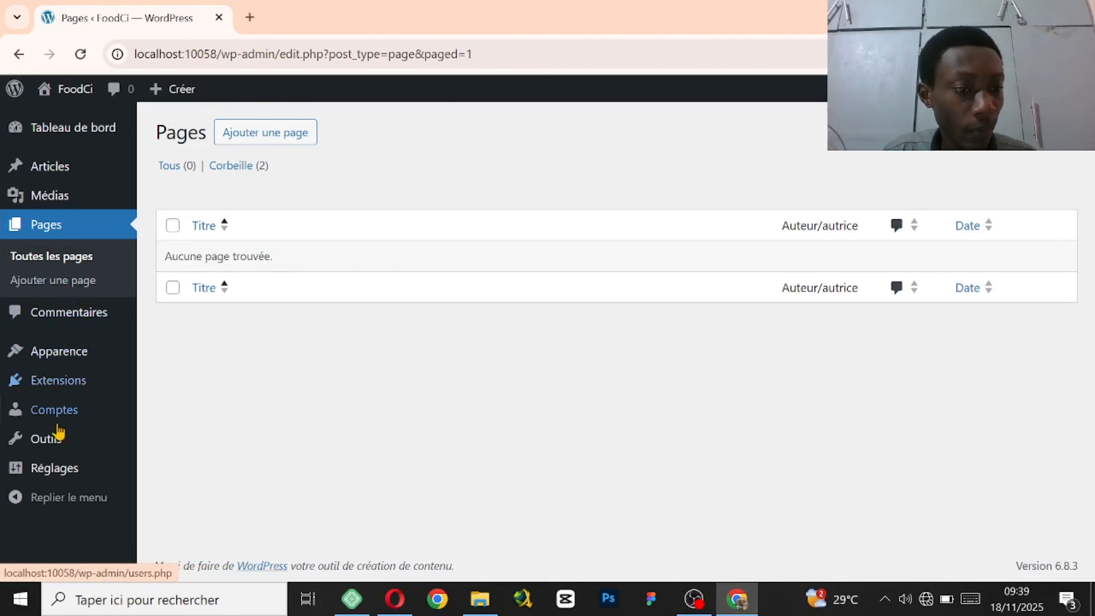
{"action": "mouse_move", "coordinate": [56, 409]}
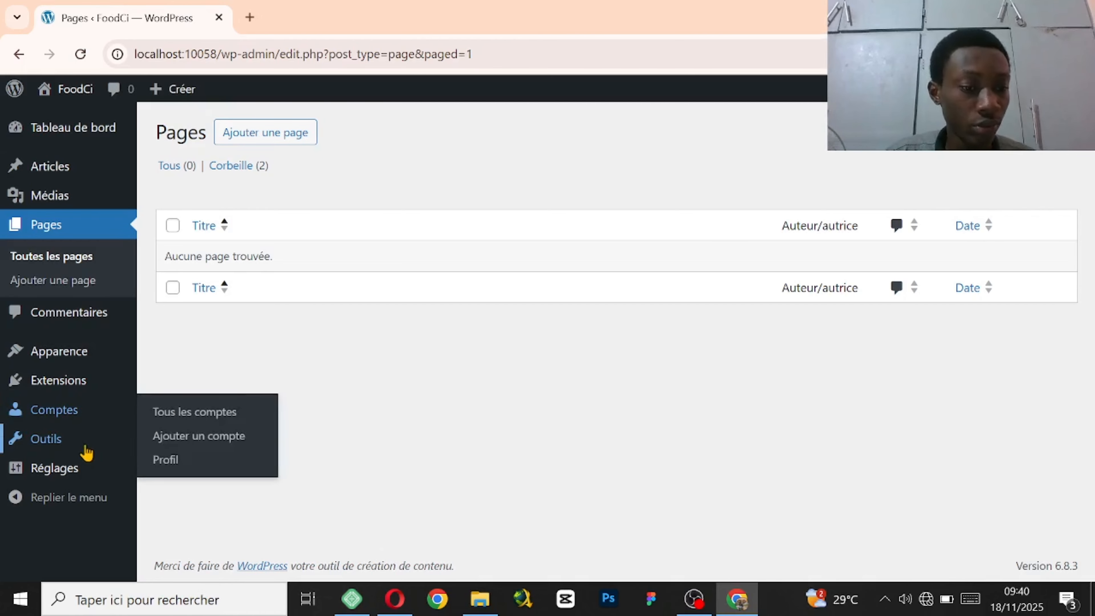
{"action": "mouse_move", "coordinate": [75, 471]}
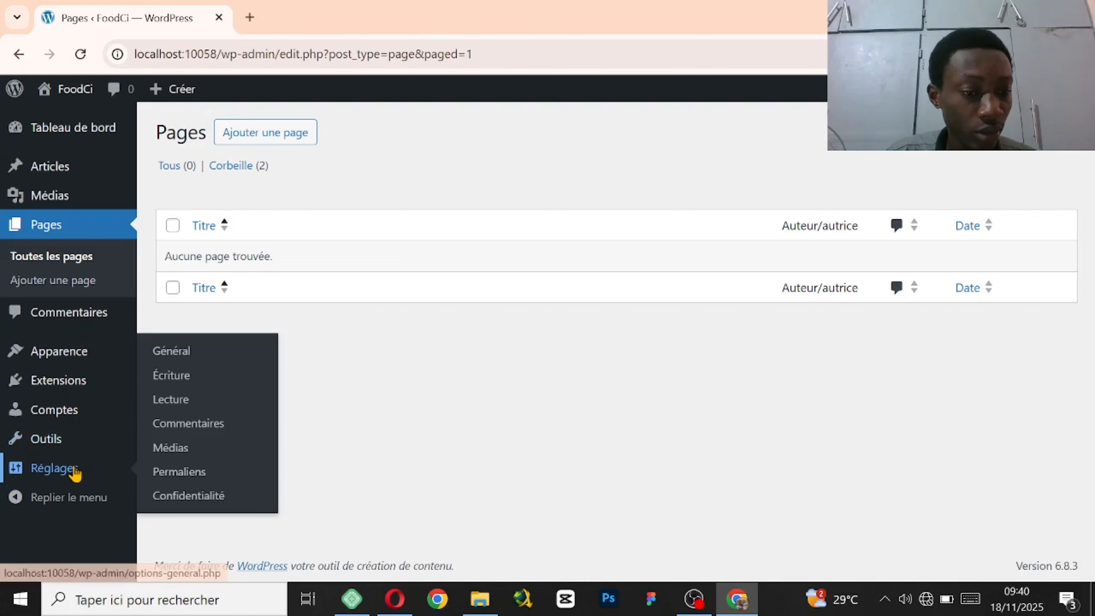
{"action": "left_click", "coordinate": [73, 446]}
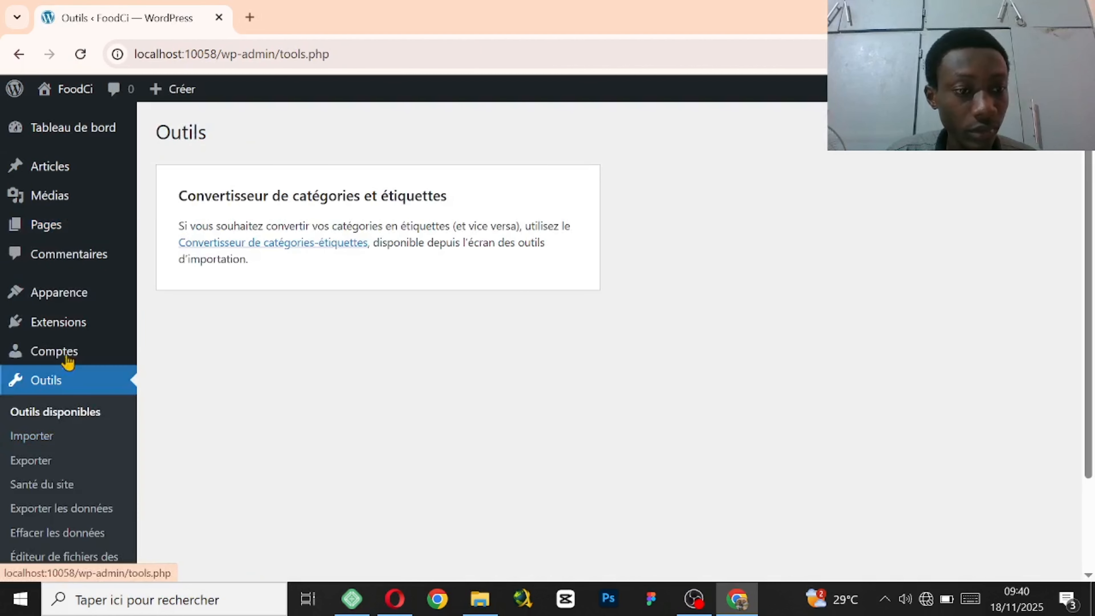
Step: Move the article "Bonjour tout le monde !" to the trash from the list of all articles
{"action": "left_click", "coordinate": [51, 167]}
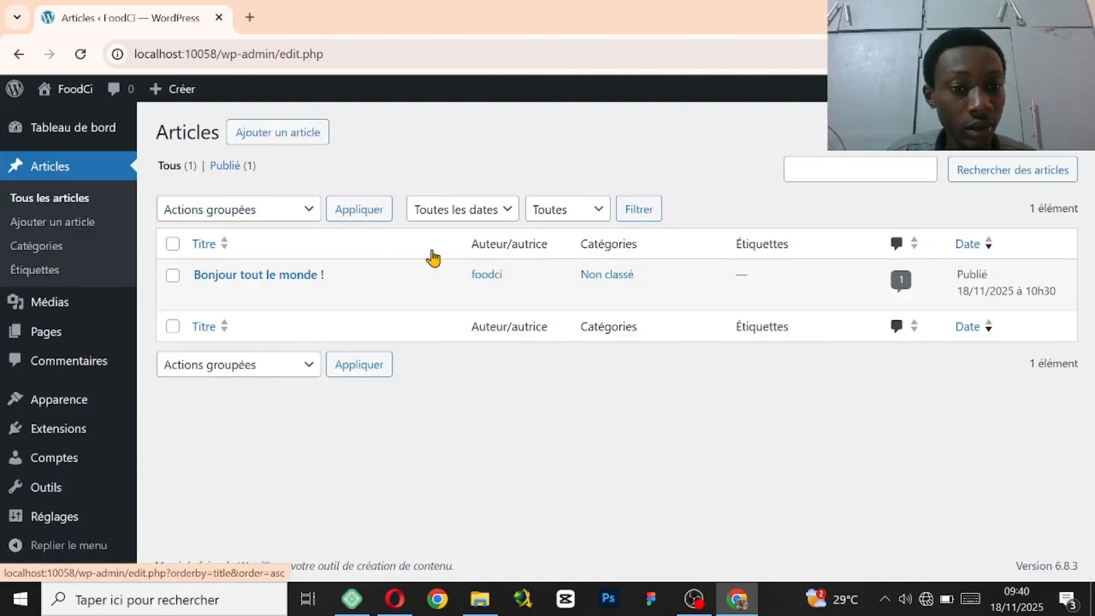
{"action": "left_click", "coordinate": [172, 244]}
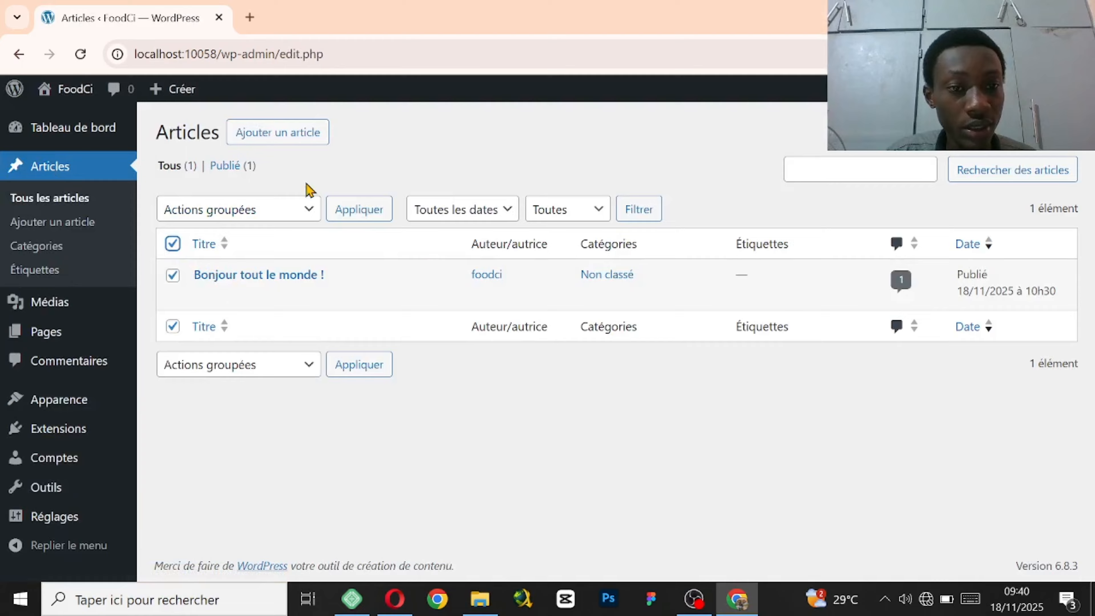
{"action": "left_click", "coordinate": [306, 210]}
{"action": "left_click", "coordinate": [293, 278]}
{"action": "left_click", "coordinate": [369, 217]}
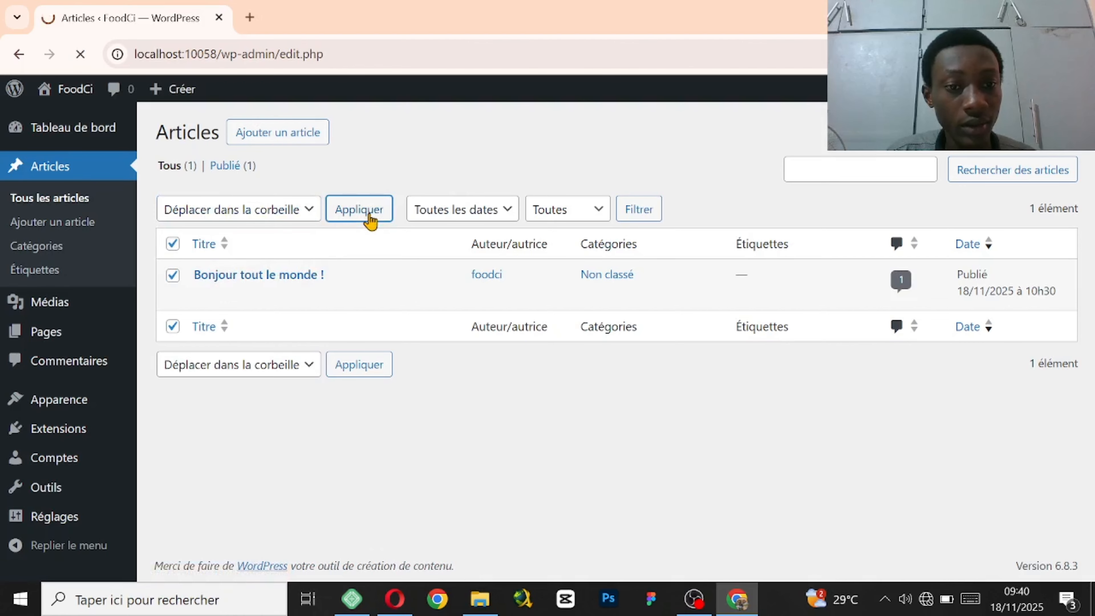